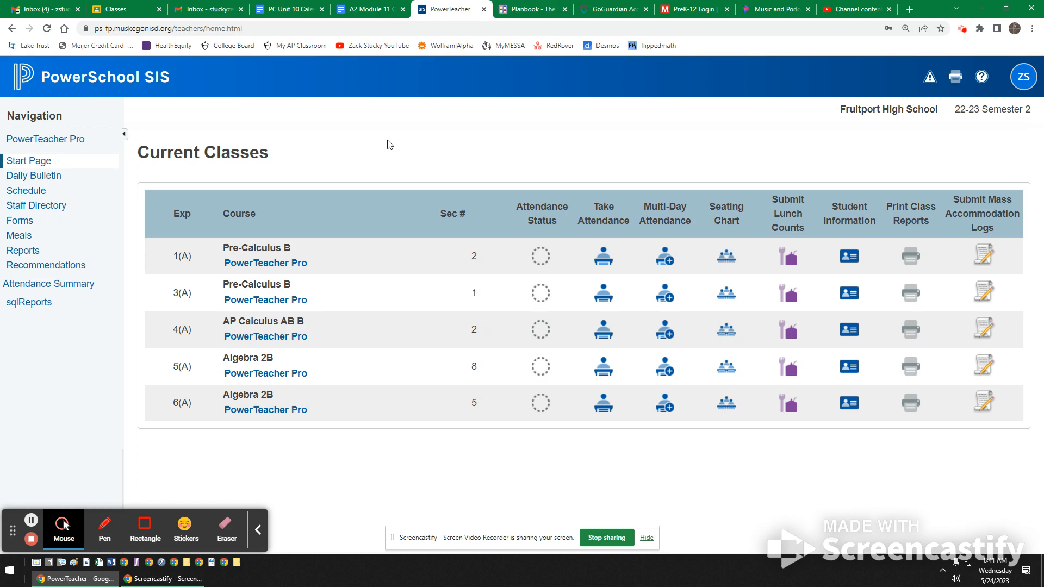
- Open the gradebook of the 1(A) Pre-Calculus B class and go to its Traditional Grade Calculations
{"action": "left_click", "coordinate": [272, 264]}
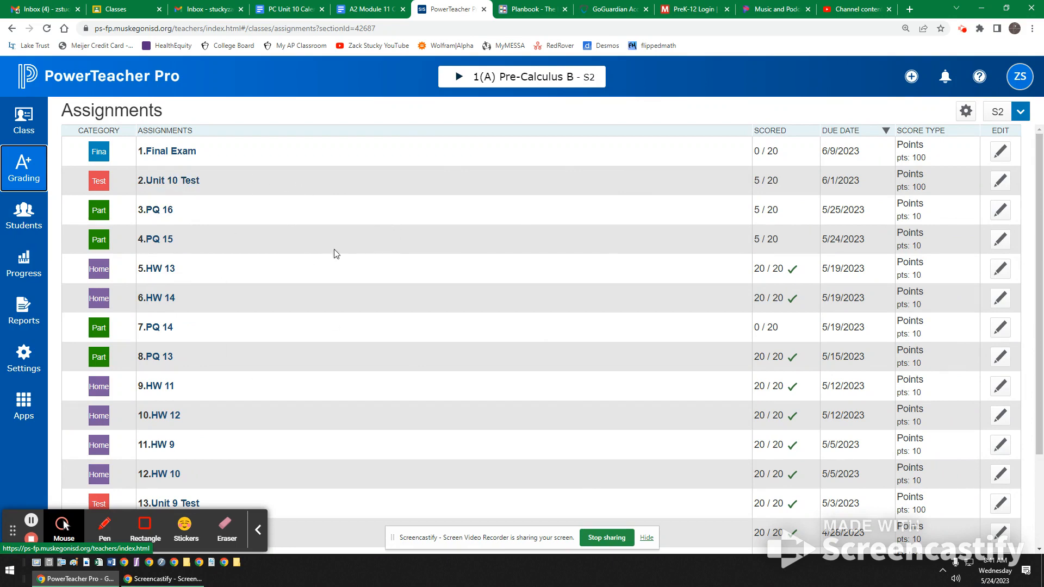
{"action": "left_click", "coordinate": [13, 358]}
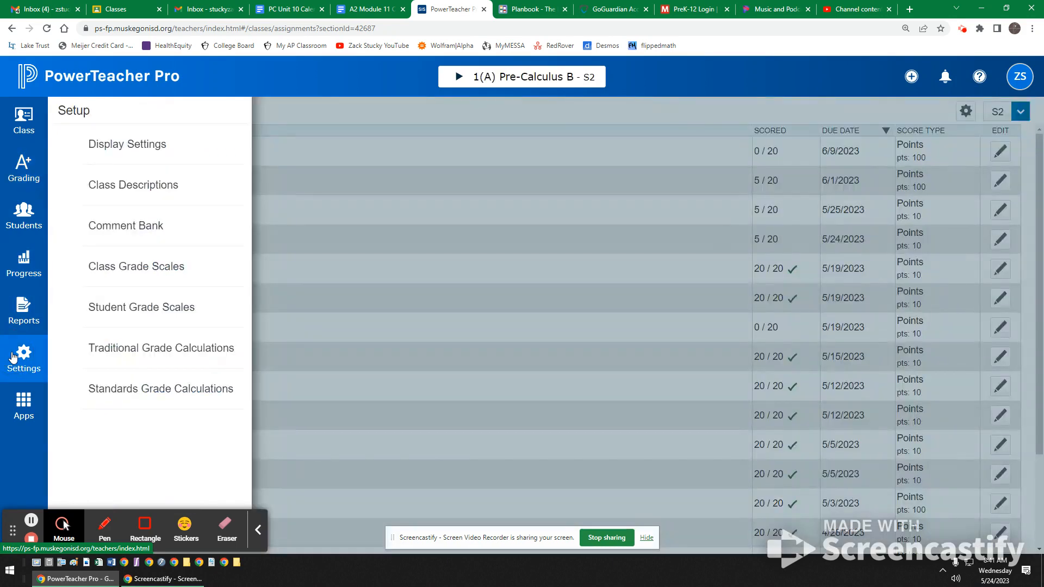
{"action": "left_click", "coordinate": [173, 351]}
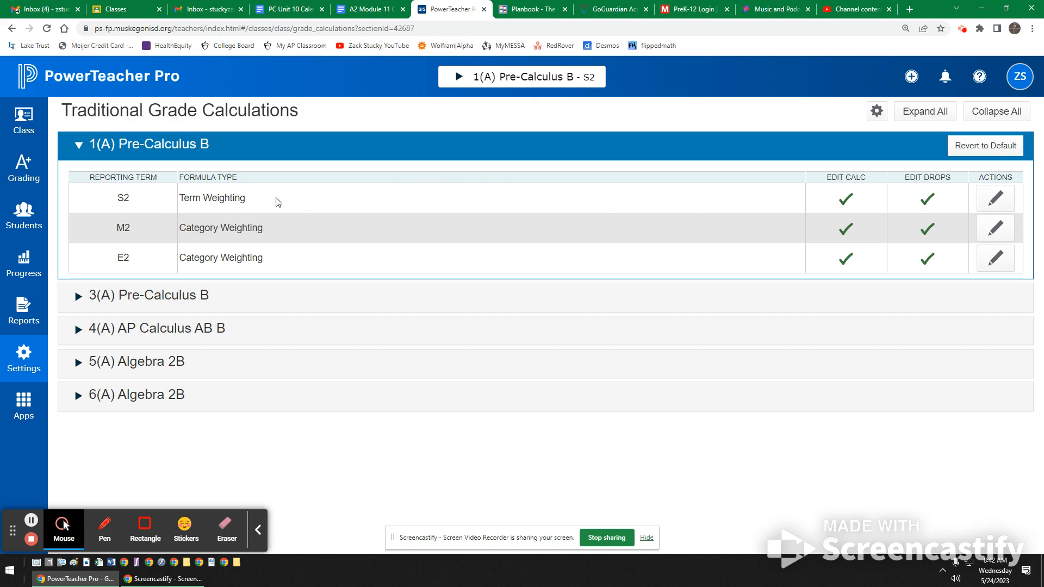
- Review the S2 reporting term's formula for 1(A) Pre-Calculus B, including the available calculation types, and close it
{"action": "left_click", "coordinate": [996, 199]}
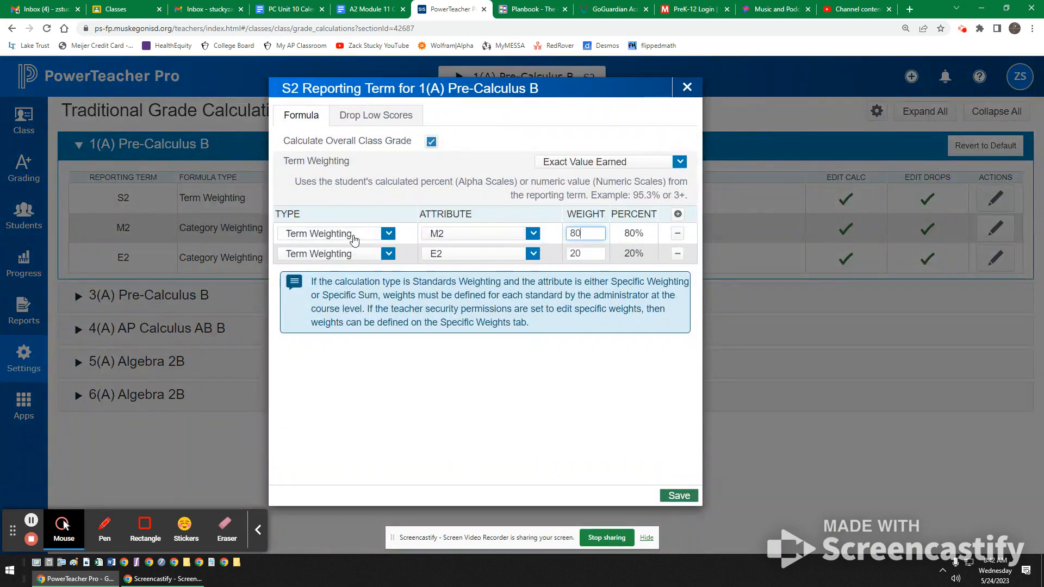
{"action": "left_click", "coordinate": [361, 235]}
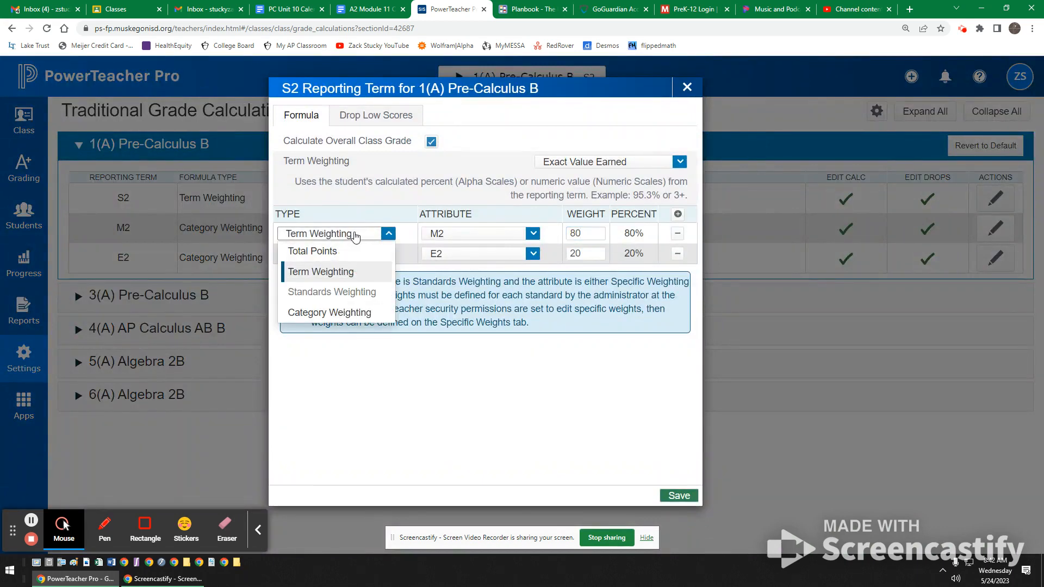
{"action": "left_click", "coordinate": [355, 234]}
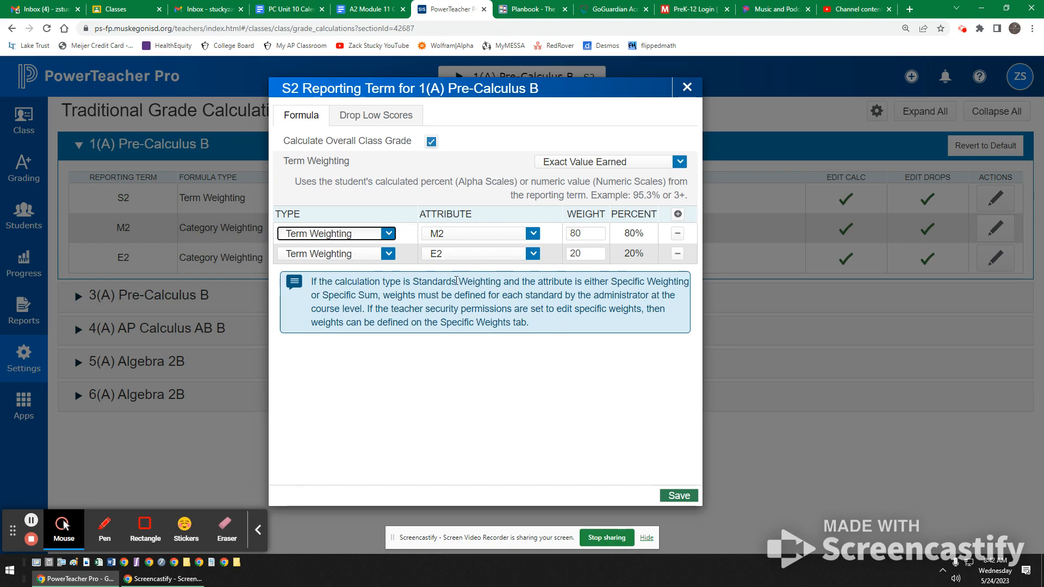
{"action": "left_click", "coordinate": [676, 496]}
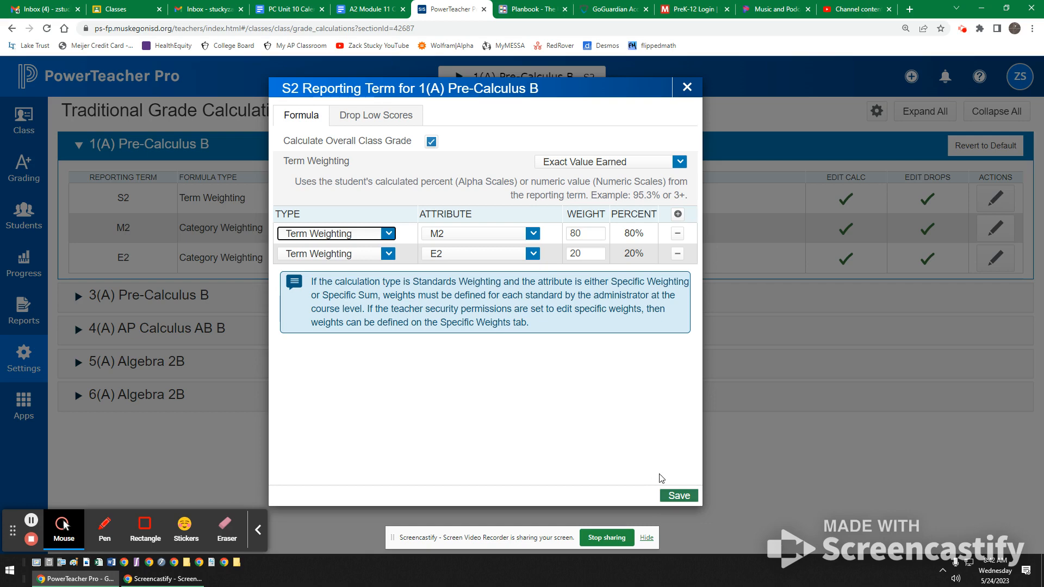
{"action": "left_click", "coordinate": [686, 88]}
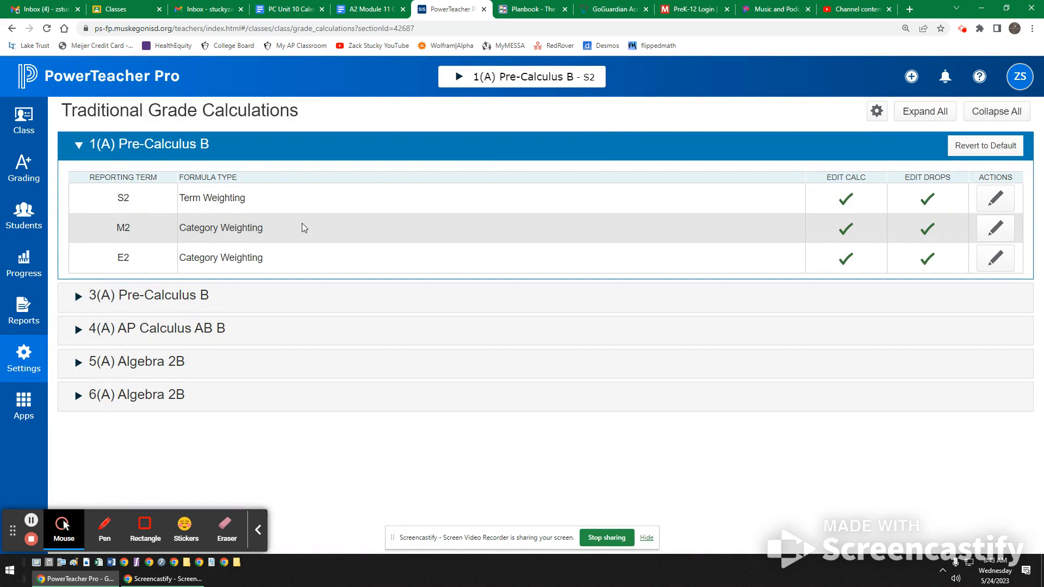
- Review the M2 reporting term's category weights and calculation type options for 1(A) Pre-Calculus B, and close the formula
{"action": "left_click", "coordinate": [991, 230]}
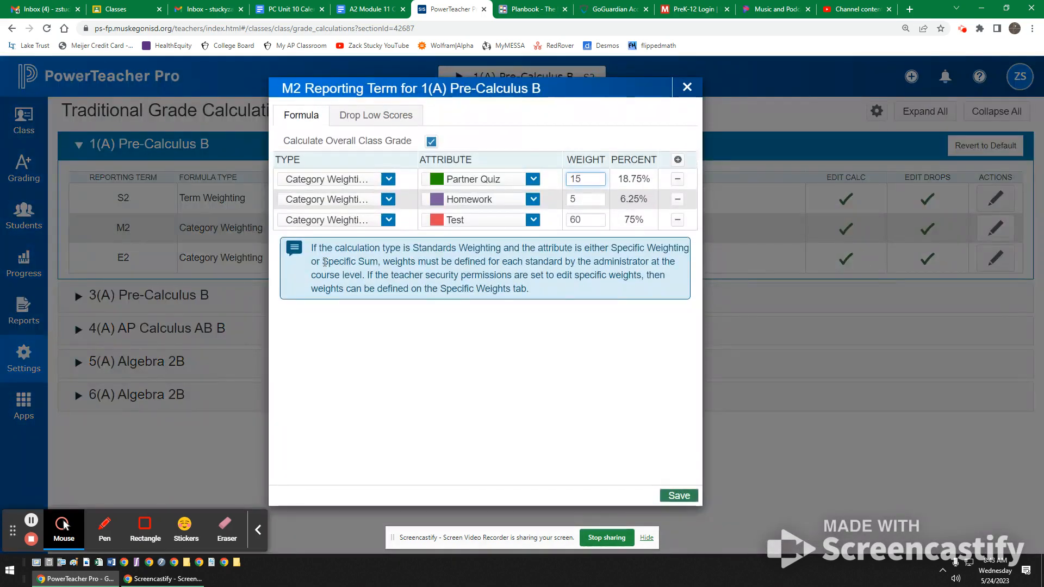
{"action": "left_click", "coordinate": [351, 183]}
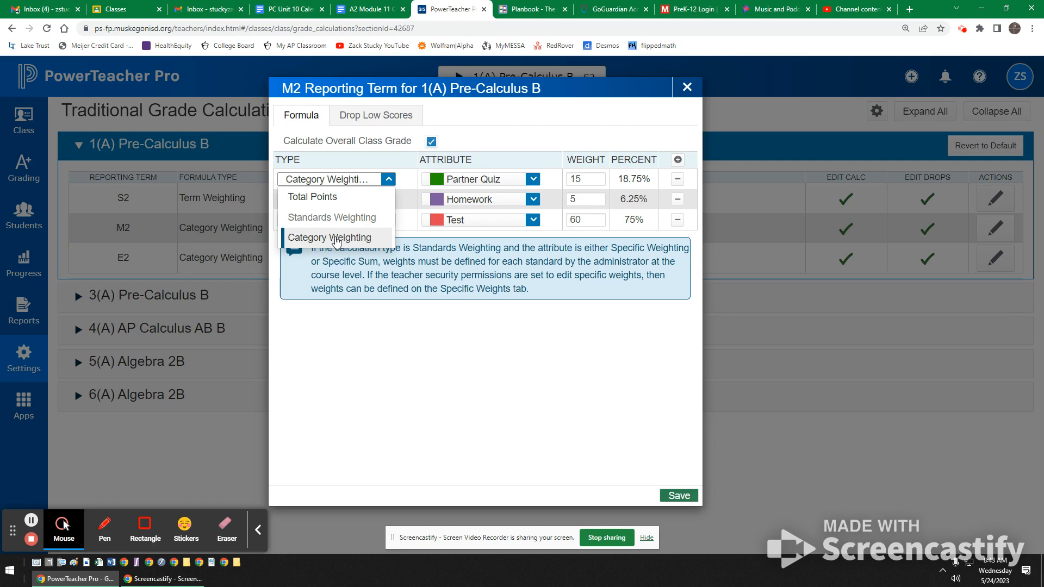
{"action": "left_click", "coordinate": [411, 182]}
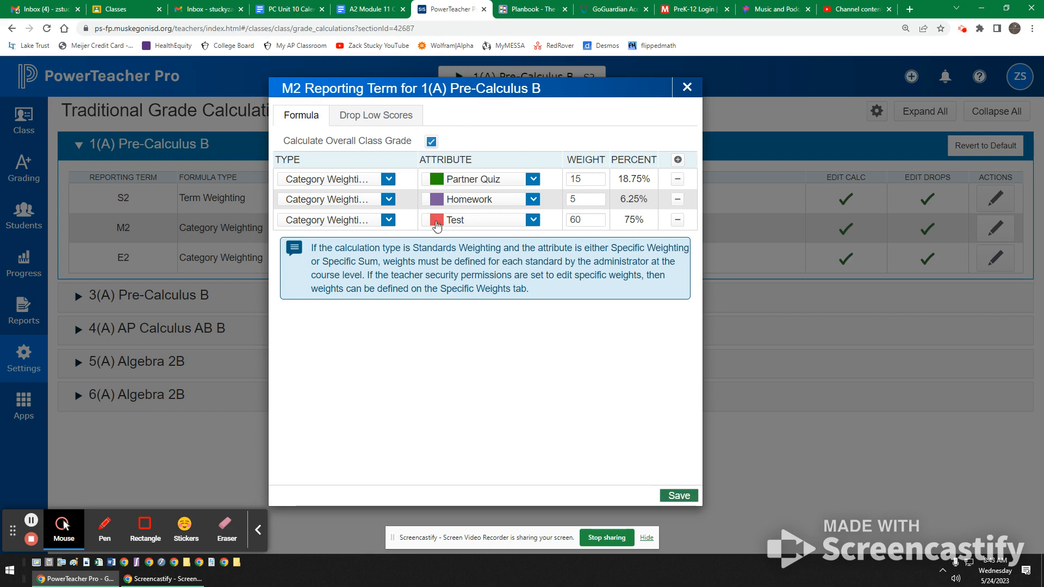
{"action": "left_click", "coordinate": [379, 179]}
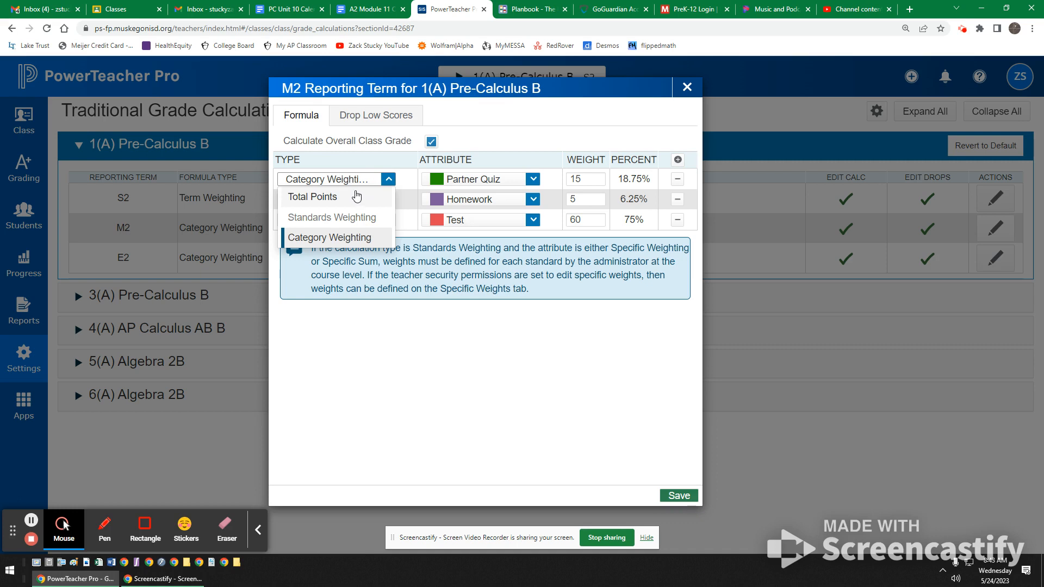
{"action": "left_click", "coordinate": [507, 146]}
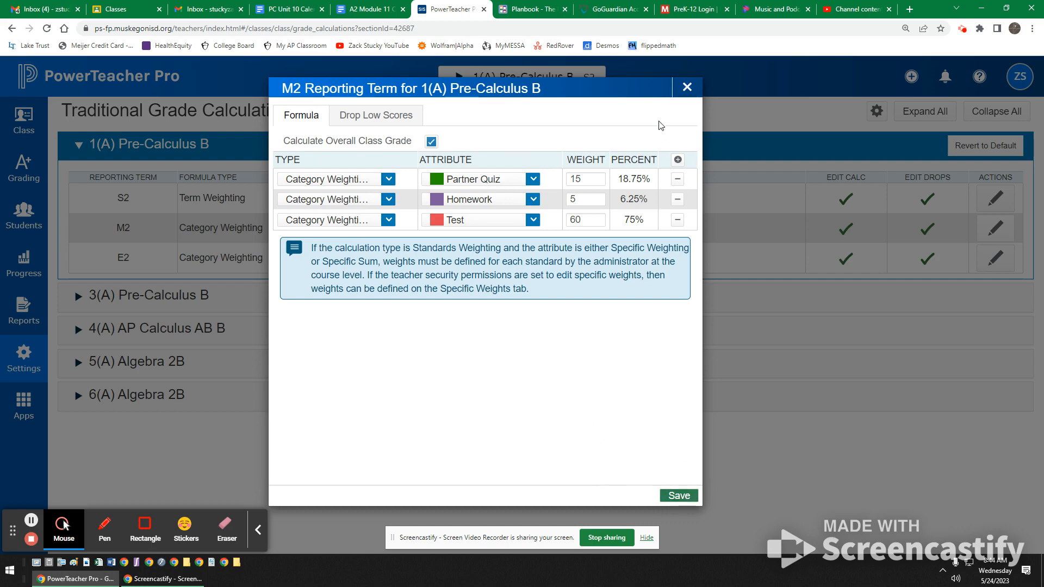
{"action": "left_click", "coordinate": [687, 90]}
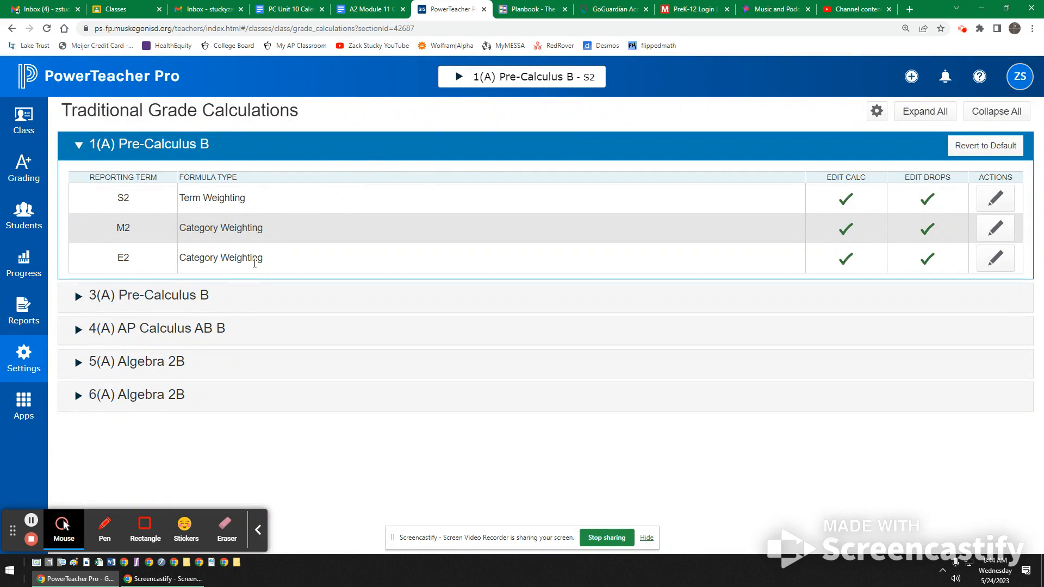
- Review the E2 reporting term's calculation type and category options for 1(A) Pre-Calculus B, and close the formula
{"action": "left_click", "coordinate": [986, 265]}
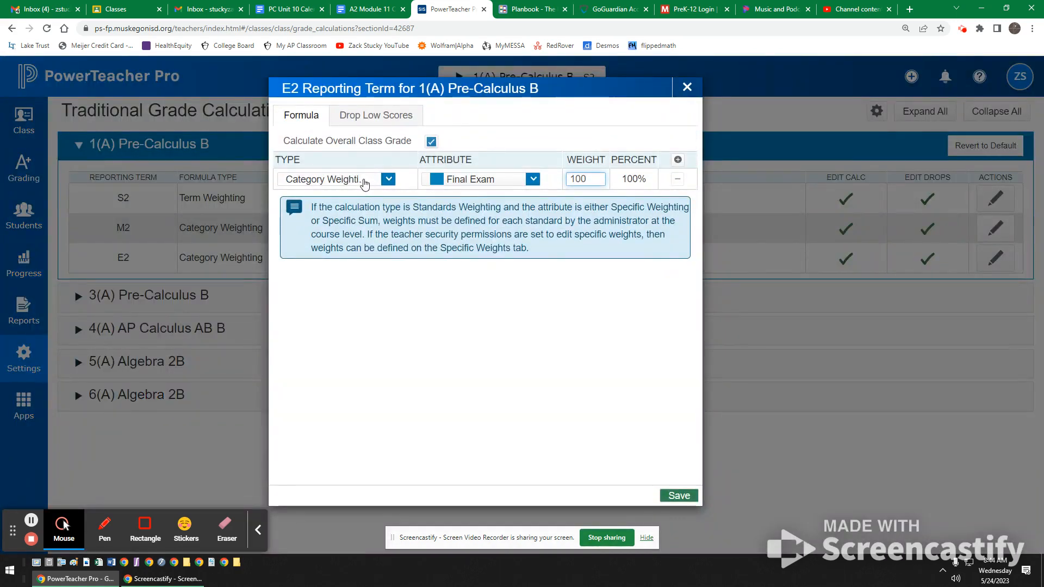
{"action": "left_click", "coordinate": [364, 182]}
{"action": "left_click", "coordinate": [358, 163]}
{"action": "left_click", "coordinate": [481, 180]}
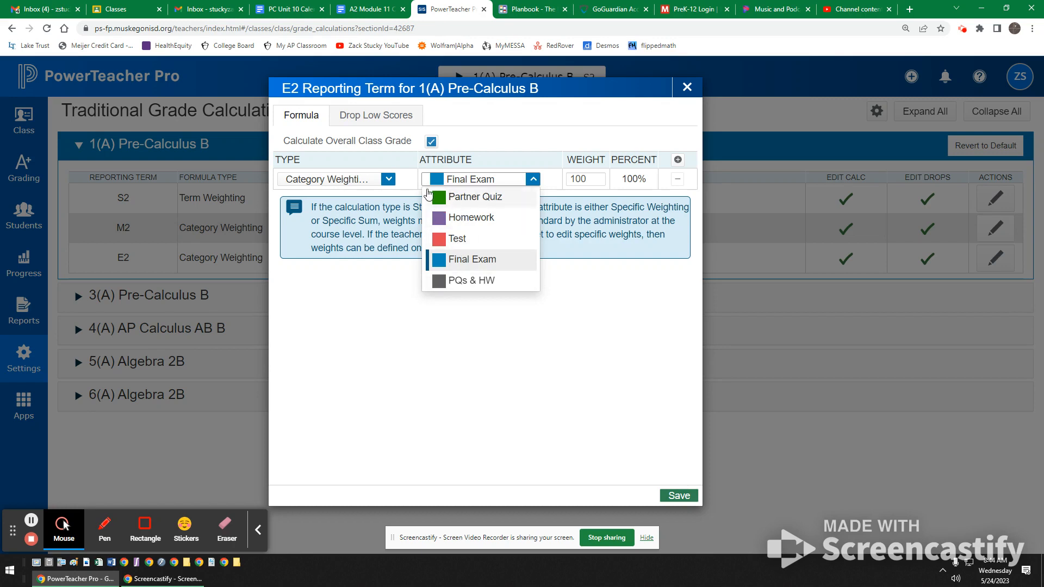
{"action": "left_click", "coordinate": [402, 160]}
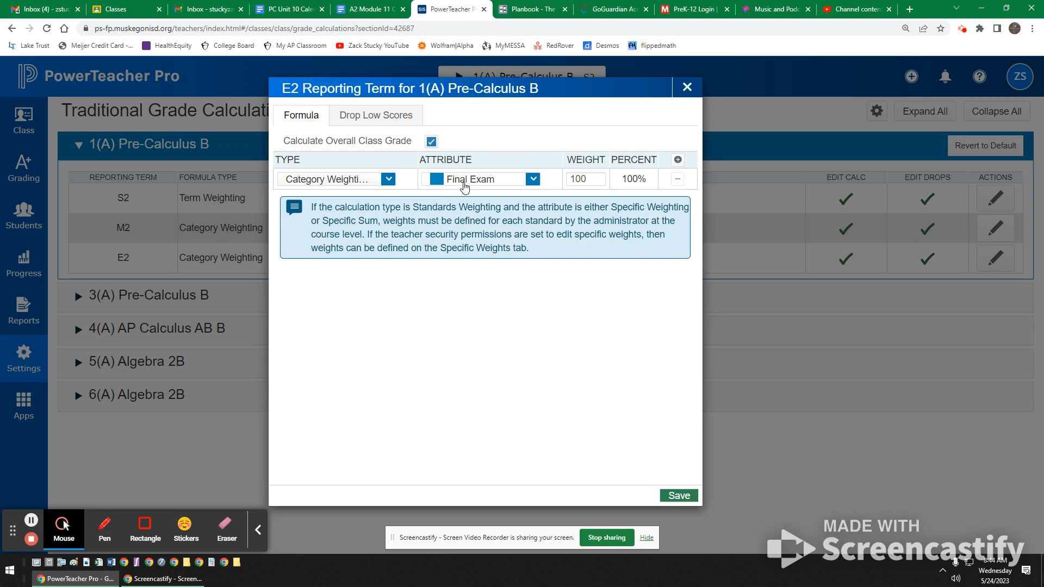
{"action": "left_click", "coordinate": [493, 182]}
{"action": "left_click", "coordinate": [492, 182]}
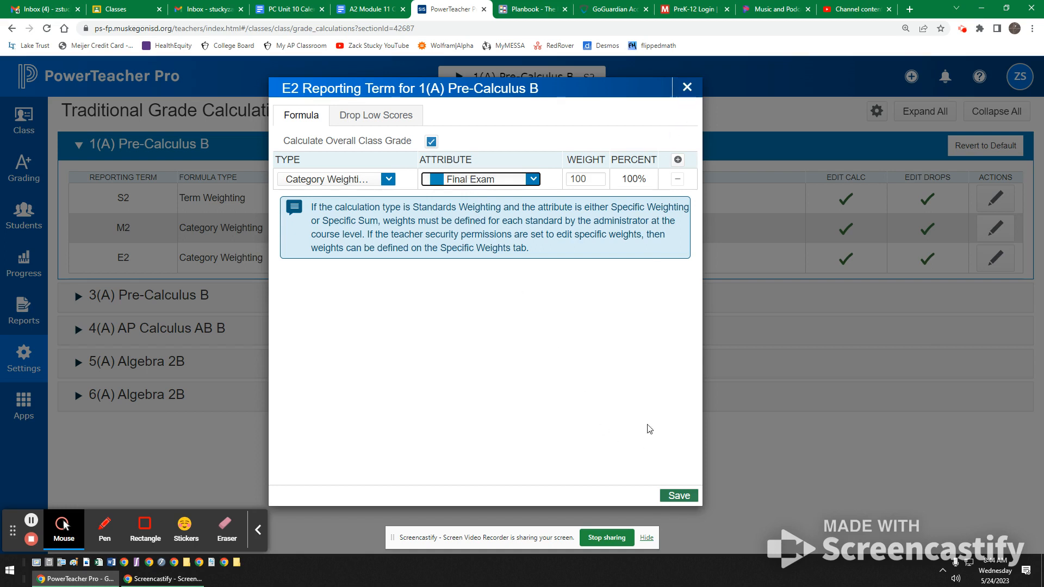
{"action": "left_click", "coordinate": [686, 89]}
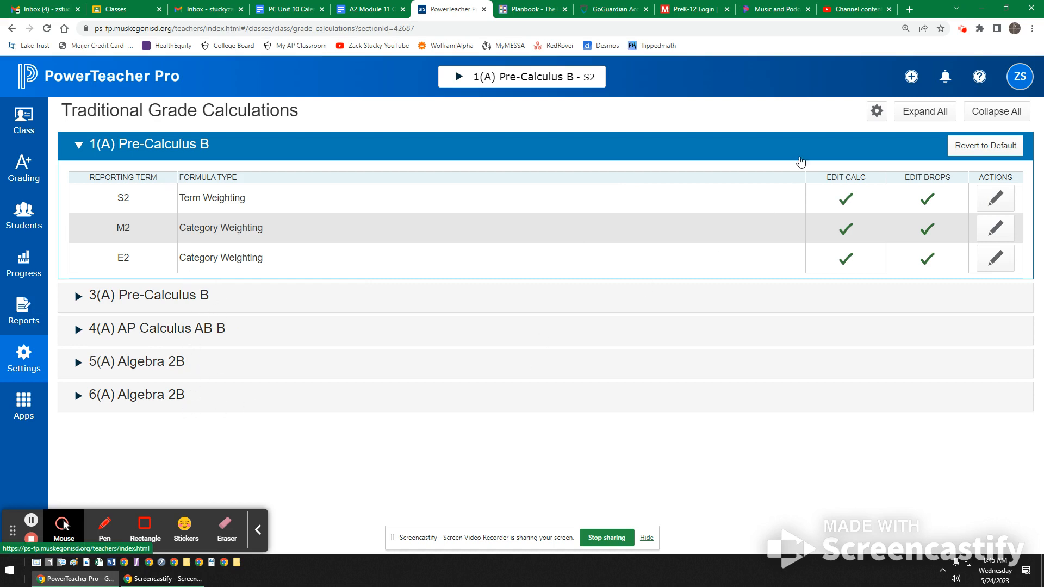
- Start copying traditional grade calculations to another class, with Semester 2 (22-23) and 1(A) Pre-Calculus B as the source
{"action": "left_click", "coordinate": [877, 111]}
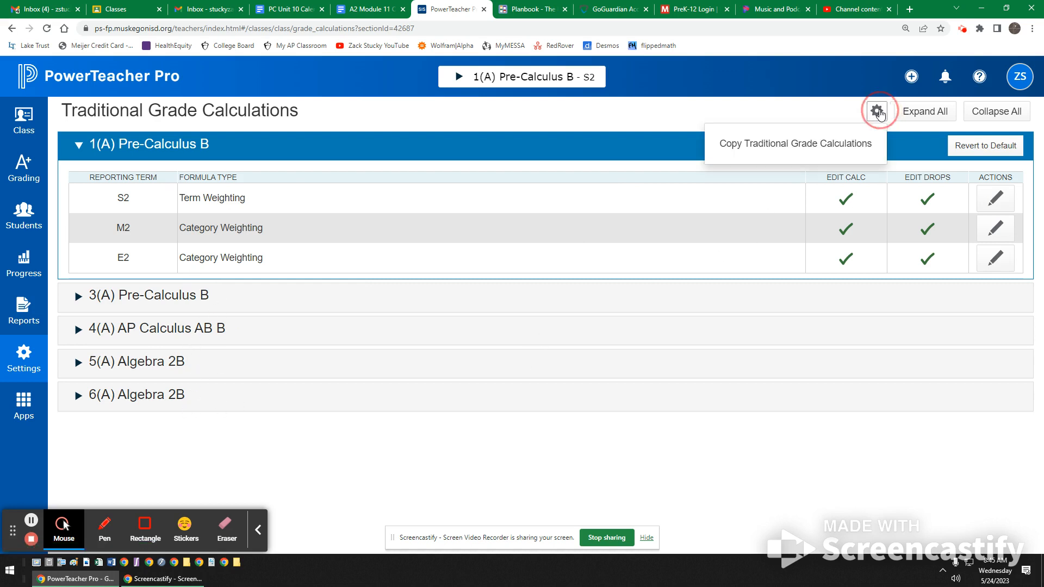
{"action": "left_click", "coordinate": [781, 145]}
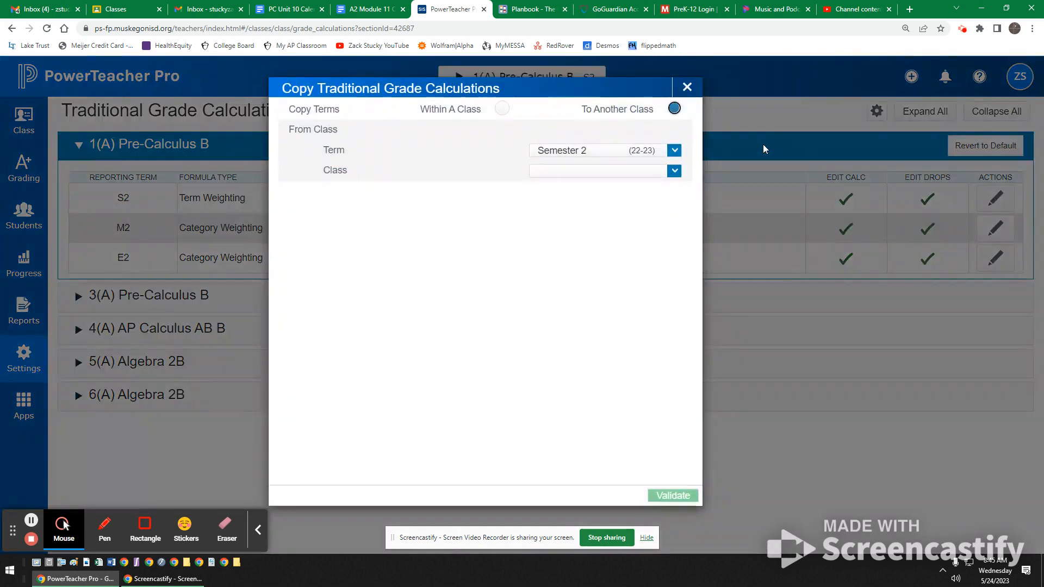
{"action": "left_click", "coordinate": [586, 151]}
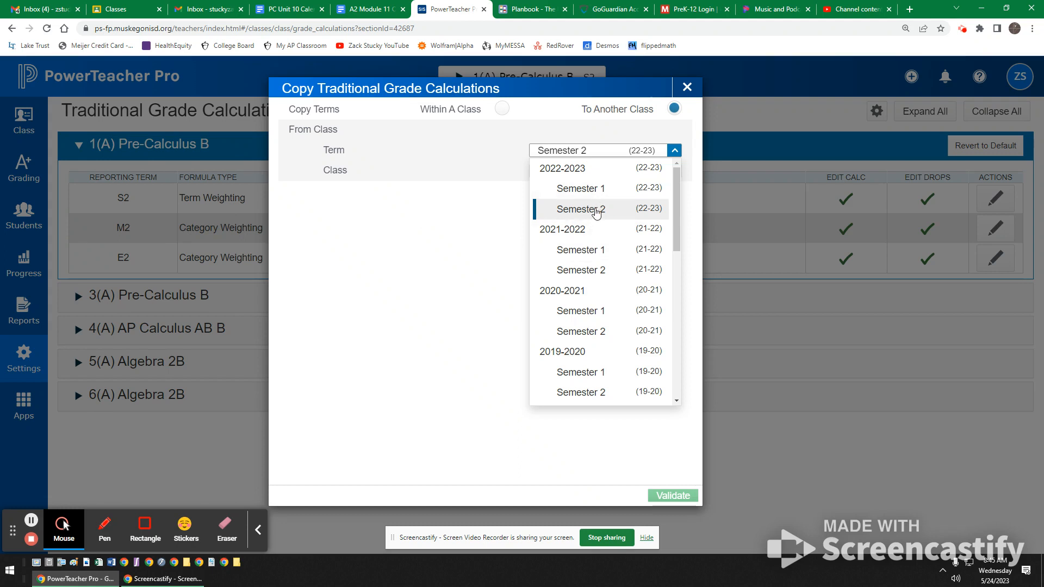
{"action": "left_click", "coordinate": [596, 213]}
{"action": "left_click", "coordinate": [571, 171]}
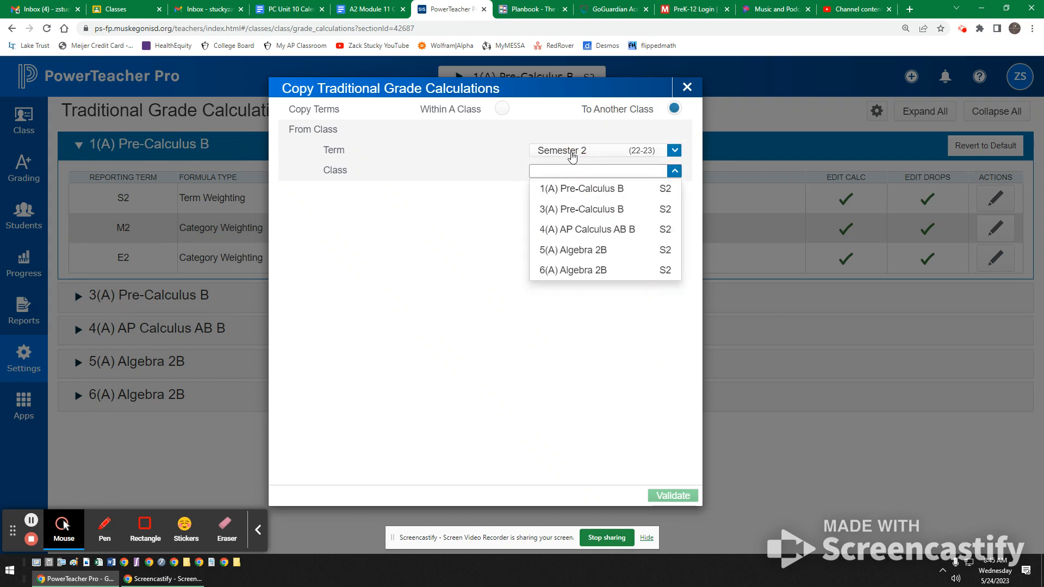
{"action": "left_click", "coordinate": [571, 189]}
- Choose all Semester 1 (22-23) classes as the copy destination, and close the copy dialog without validating
{"action": "left_click", "coordinate": [575, 212]}
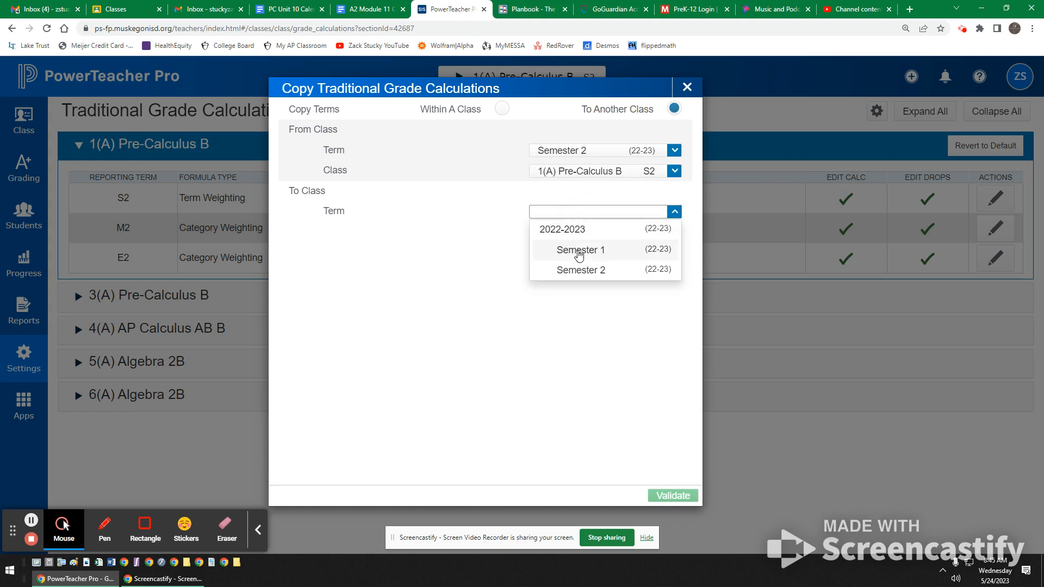
{"action": "left_click", "coordinate": [579, 253]}
{"action": "left_click", "coordinate": [553, 232]}
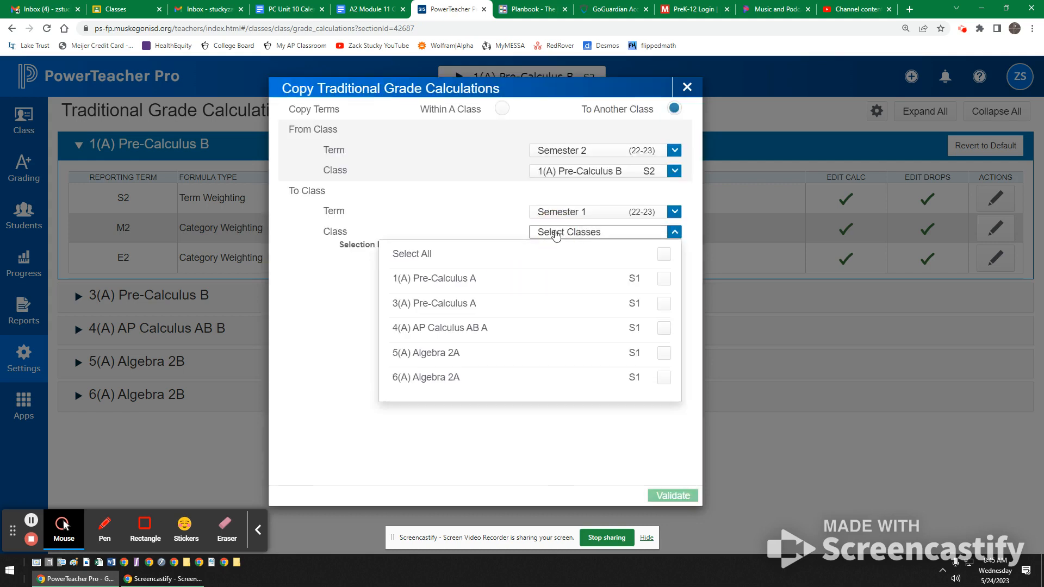
{"action": "left_click", "coordinate": [661, 254]}
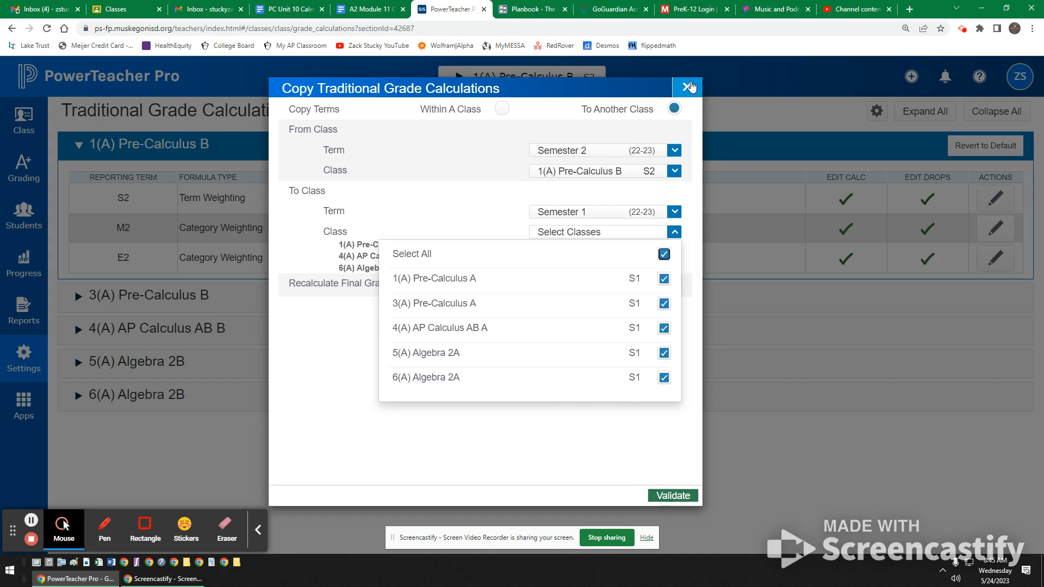
{"action": "left_click", "coordinate": [687, 87]}
{"action": "left_click", "coordinate": [573, 183]}
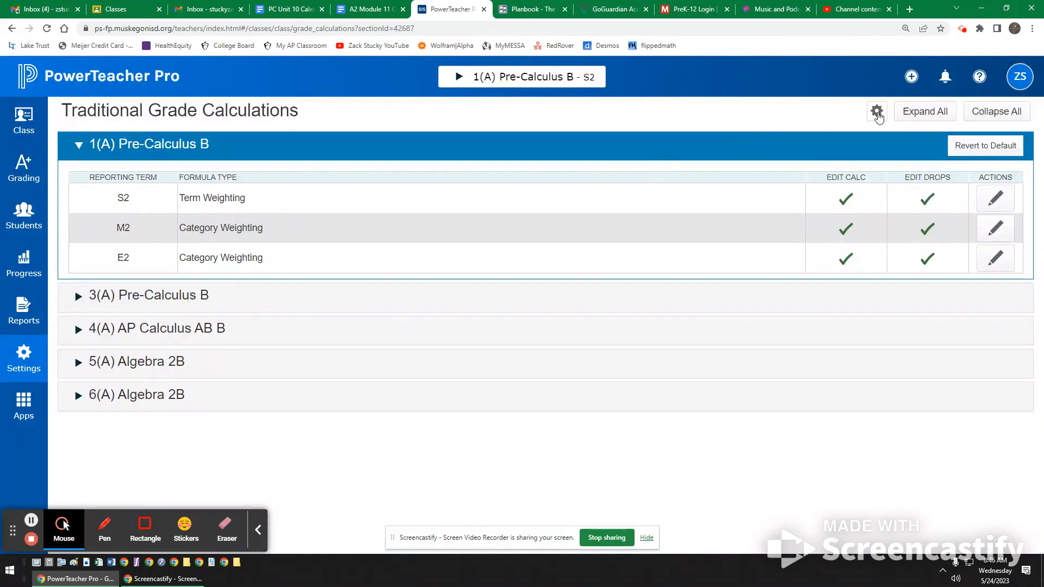
- Reopen the traditional grade calculations copy and pick 1(A) Pre-Calculus B from Semester 2 (22-23) as the source class
{"action": "left_click", "coordinate": [877, 114]}
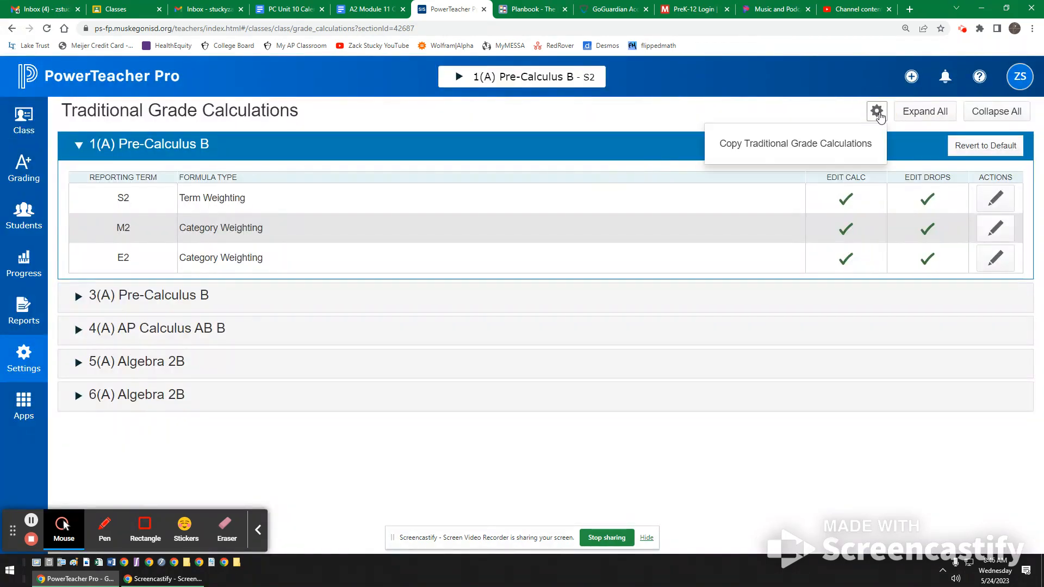
{"action": "left_click", "coordinate": [843, 142]}
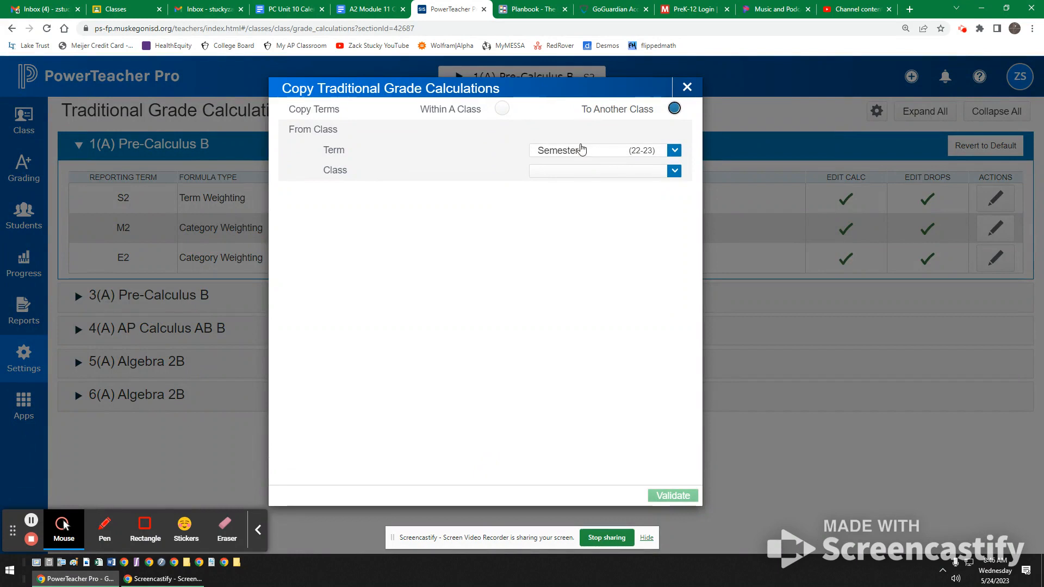
{"action": "left_click", "coordinate": [581, 150]}
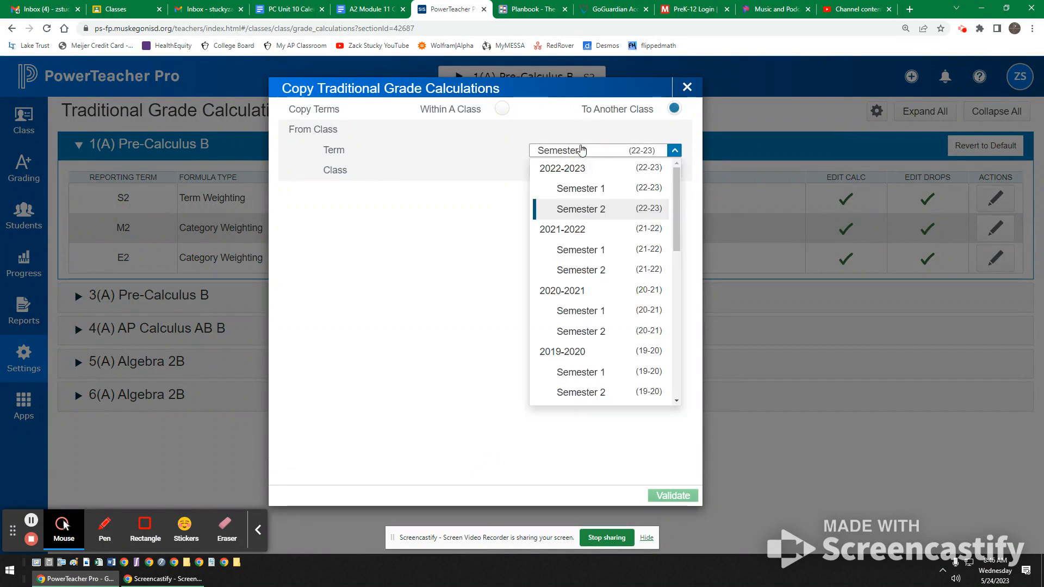
{"action": "left_click", "coordinate": [497, 139]}
{"action": "left_click", "coordinate": [563, 173]}
{"action": "left_click", "coordinate": [567, 191]}
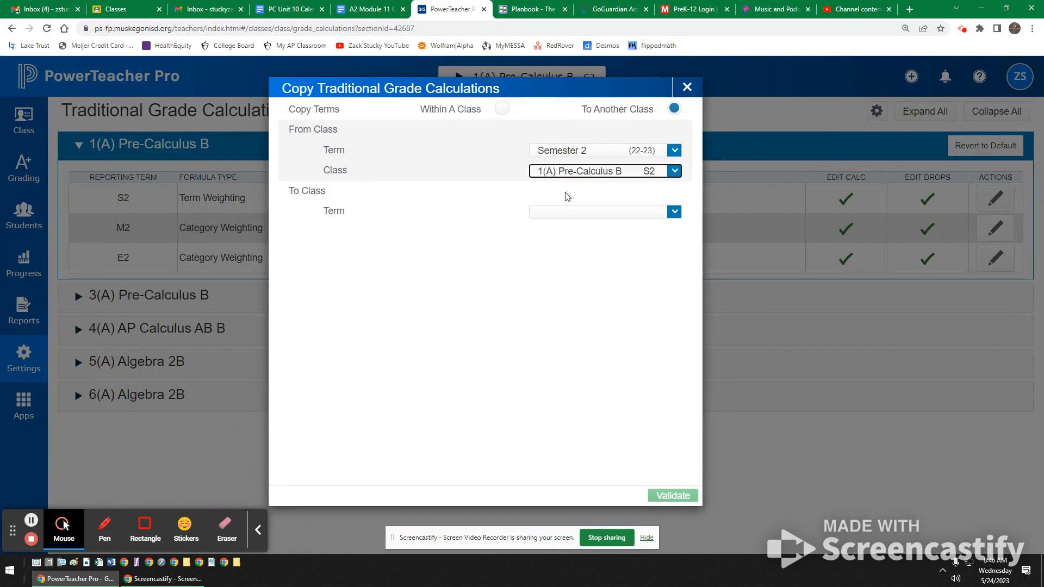
- Switch the copy source to 1(A) Pre-Calculus A from Semester 1 (21-22)
{"action": "left_click", "coordinate": [602, 156]}
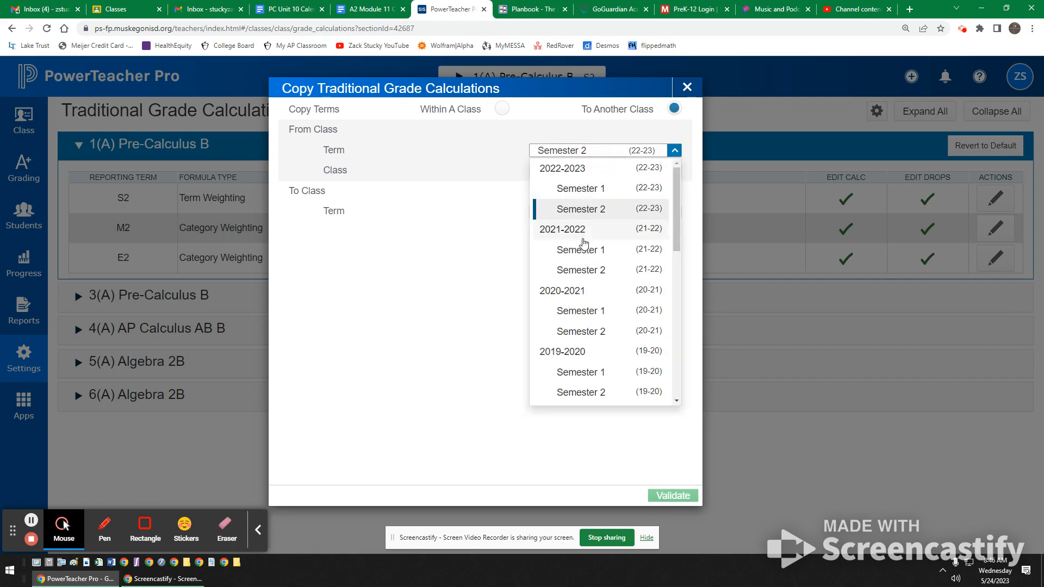
{"action": "left_click", "coordinate": [580, 251]}
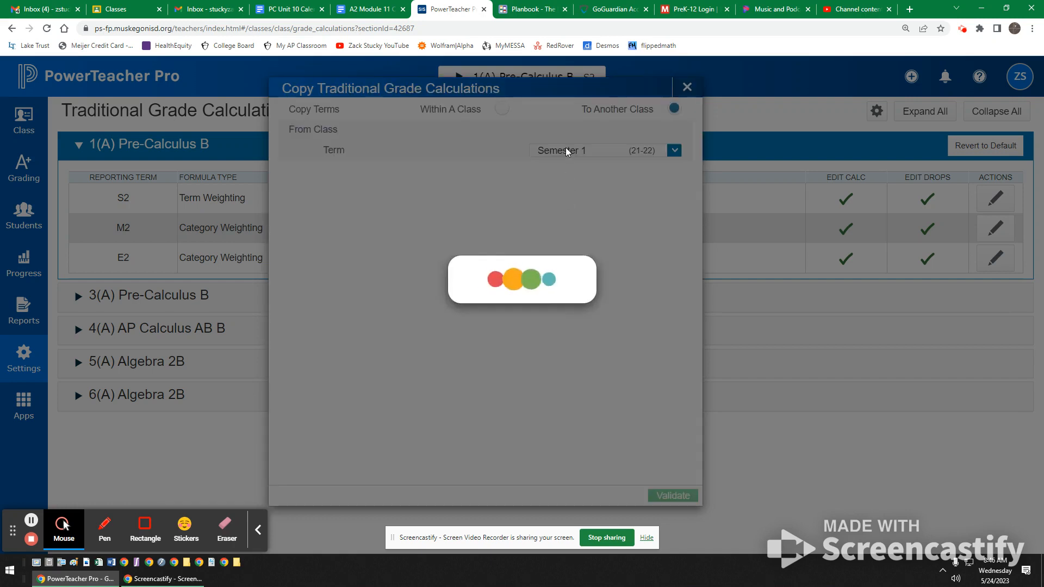
{"action": "left_click", "coordinate": [564, 177]}
{"action": "left_click", "coordinate": [565, 188]}
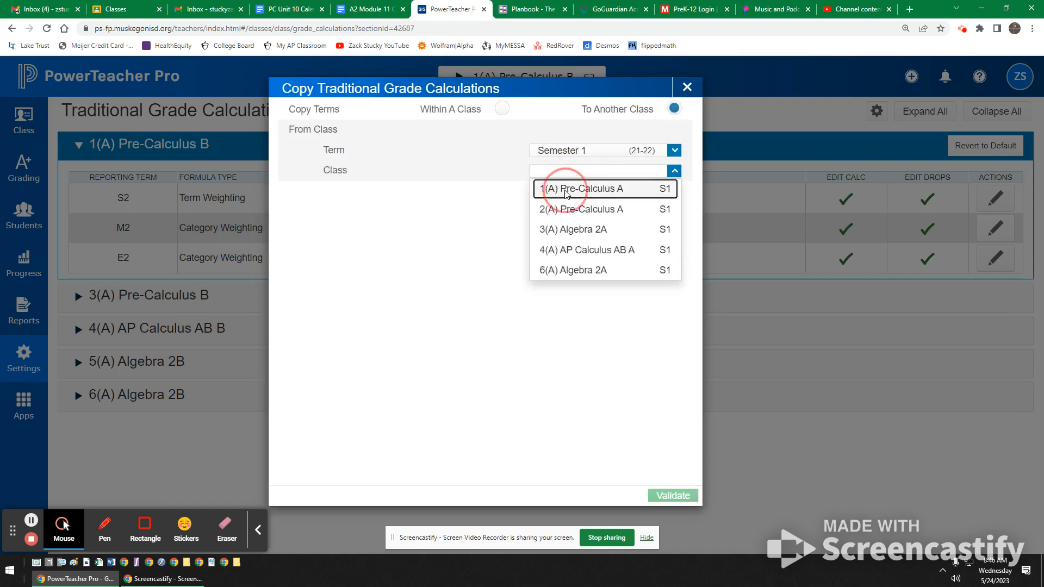
- Select all Semester 2 (22-23) classes as the copy destination, and close the copy dialog, discarding the changes
{"action": "left_click", "coordinate": [571, 219]}
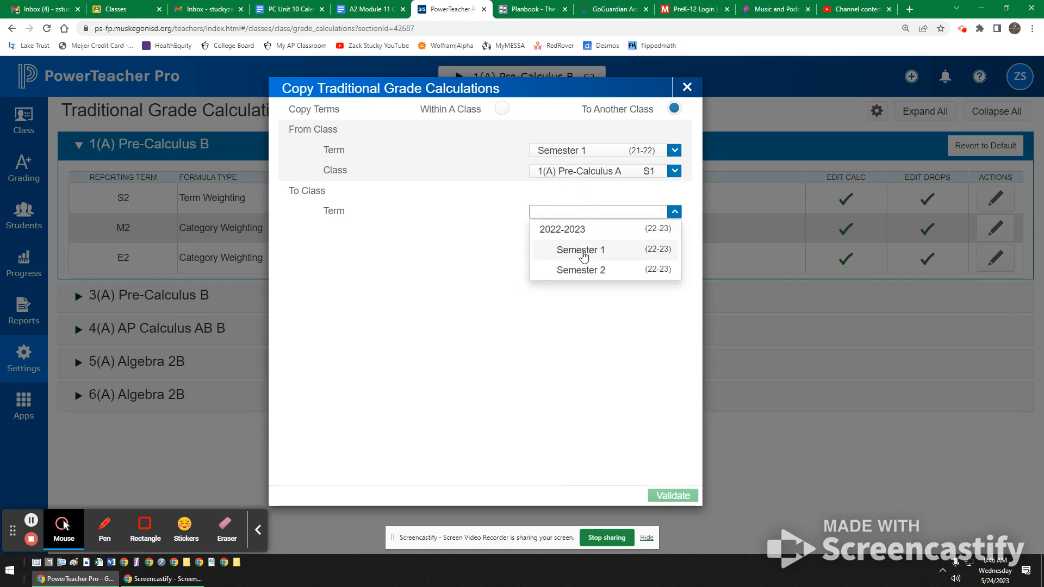
{"action": "left_click", "coordinate": [579, 270]}
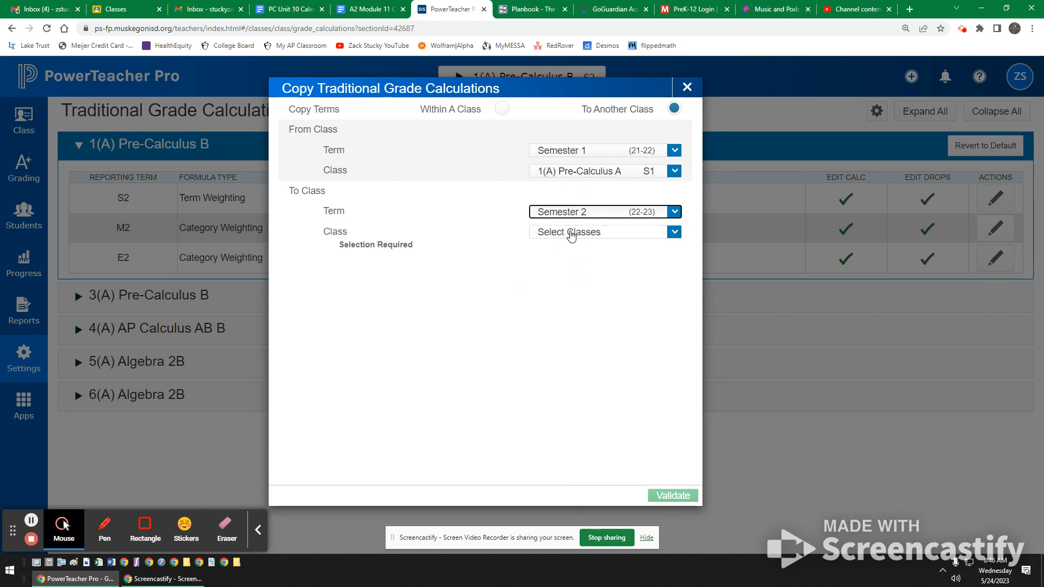
{"action": "left_click", "coordinate": [571, 232]}
{"action": "left_click", "coordinate": [664, 254]}
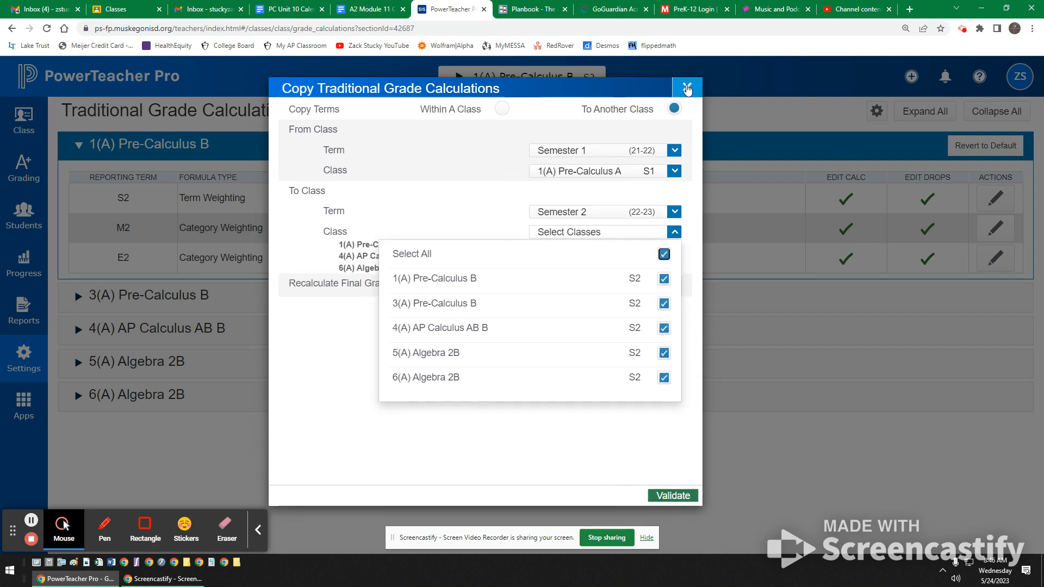
{"action": "left_click", "coordinate": [687, 89]}
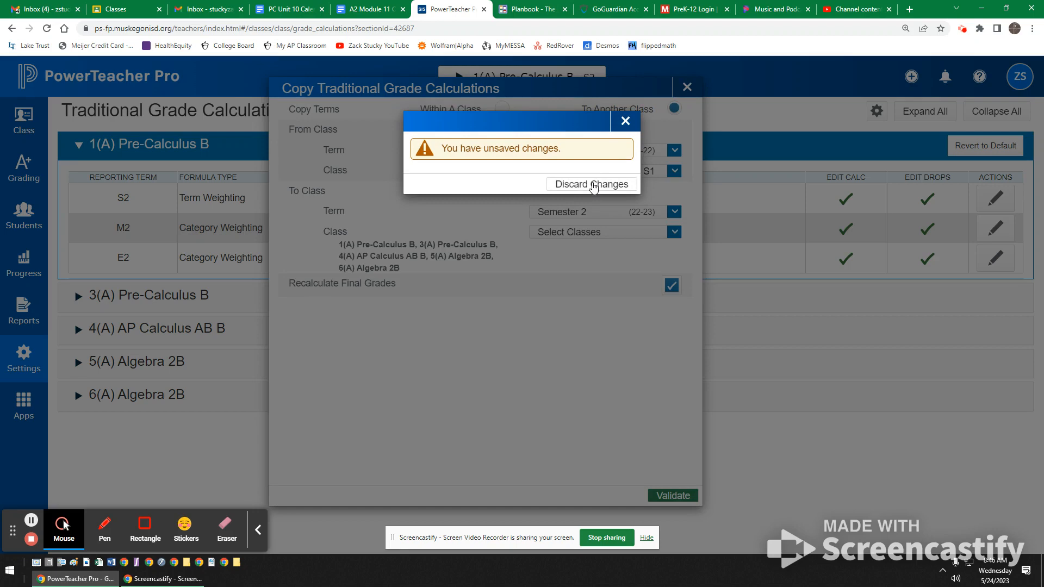
{"action": "left_click", "coordinate": [594, 185]}
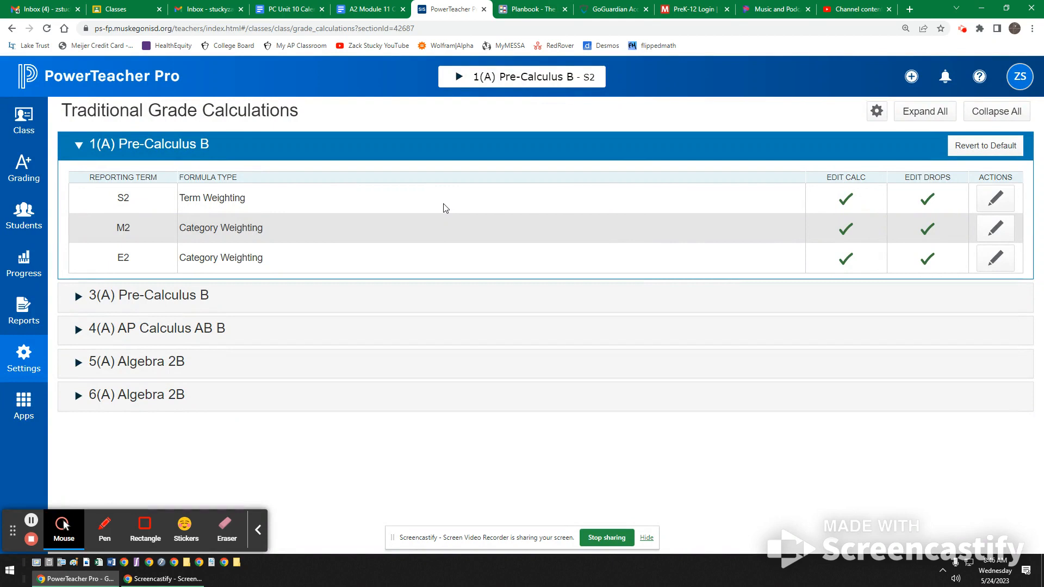
- Open the assignment list for 1(A) Pre-Calculus B and look over its S2 assignments and reporting term options
{"action": "left_click", "coordinate": [20, 171]}
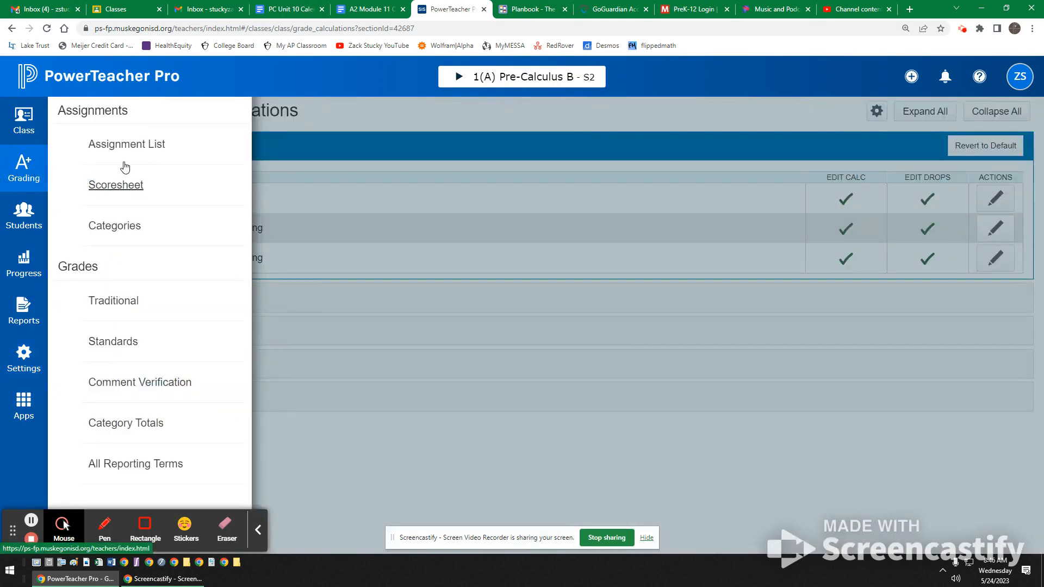
{"action": "left_click", "coordinate": [130, 145]}
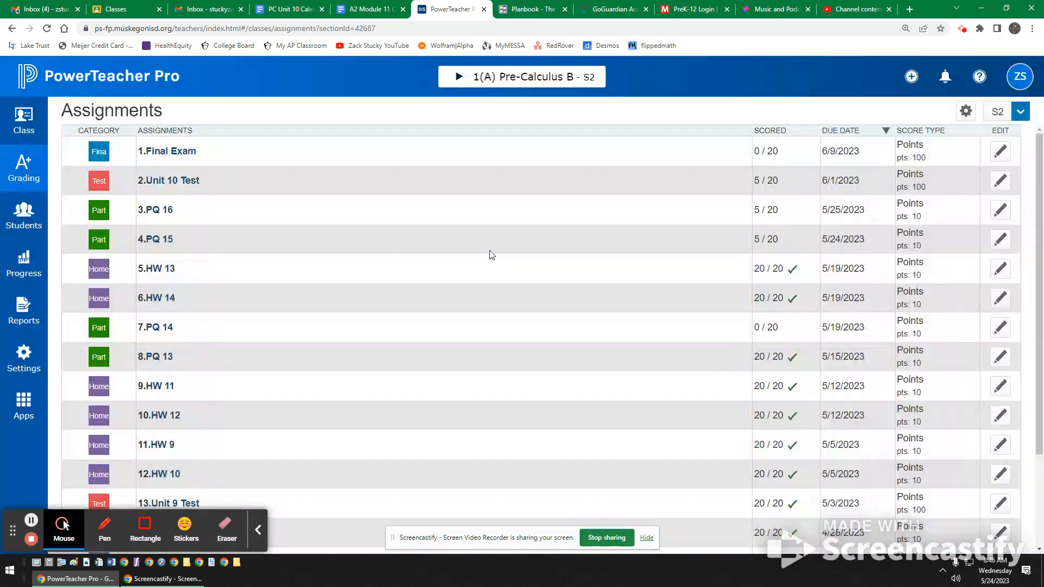
{"action": "left_click", "coordinate": [1019, 112]}
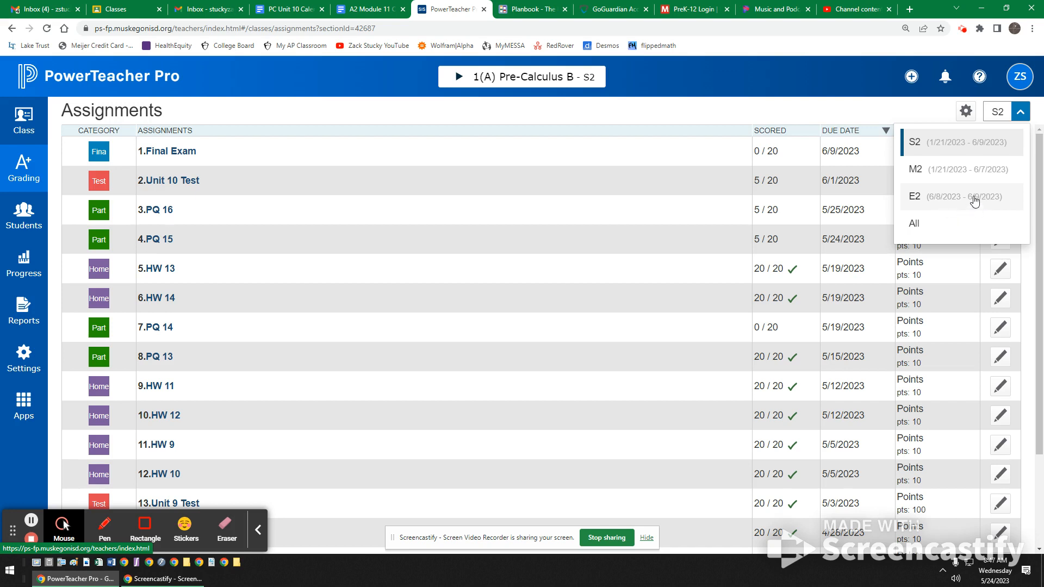
{"action": "left_click", "coordinate": [913, 109]}
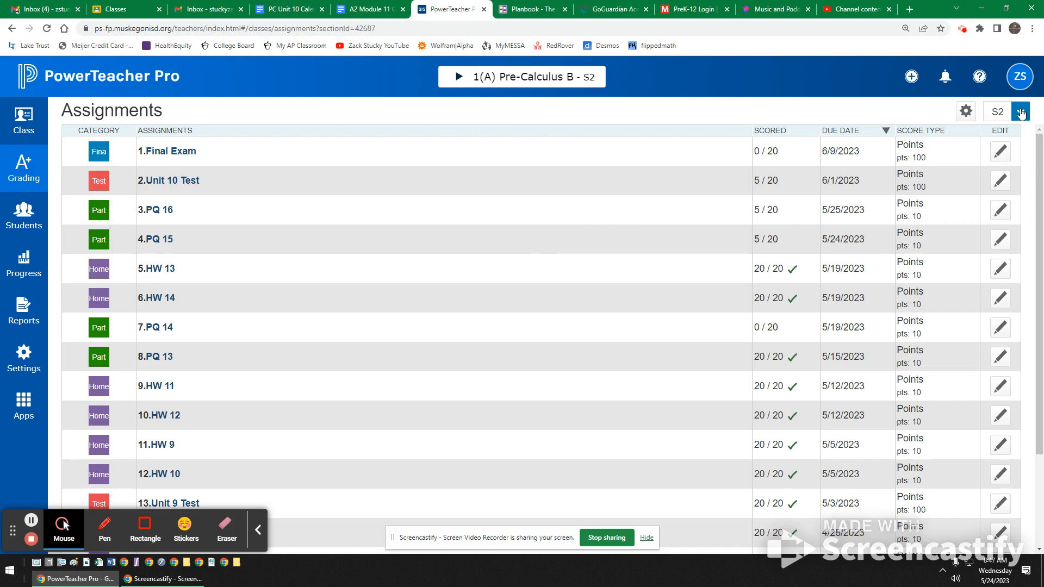
{"action": "scroll", "coordinate": [418, 375], "scroll_direction": "down", "scroll_amount": 2}
{"action": "scroll", "coordinate": [717, 232], "scroll_direction": "up", "scroll_amount": 2}
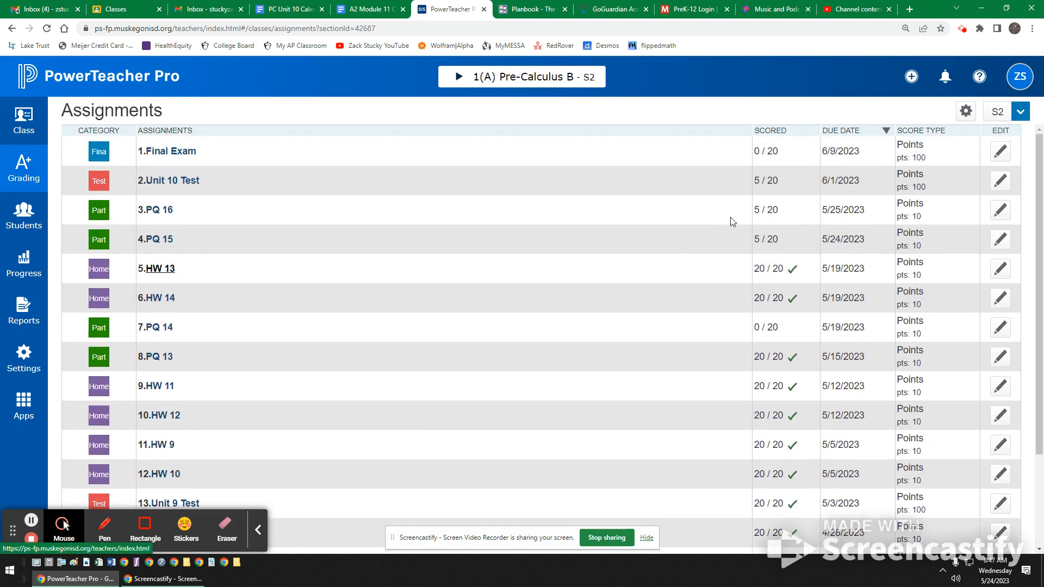
- Filter the assignment list to reporting term M2 and look through its assignments
{"action": "left_click", "coordinate": [997, 114]}
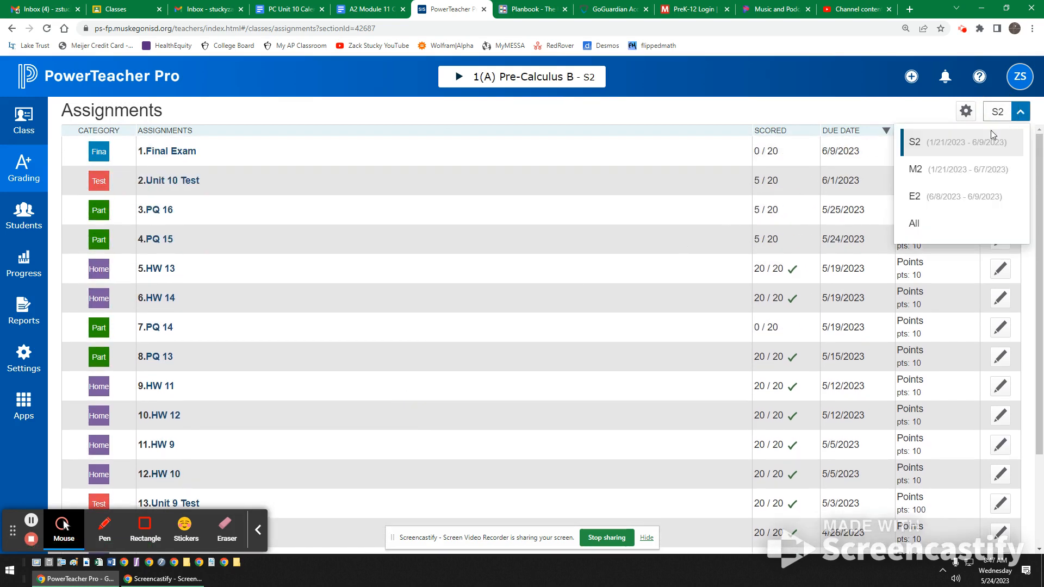
{"action": "left_click", "coordinate": [958, 172]}
{"action": "scroll", "coordinate": [313, 450], "scroll_direction": "down", "scroll_amount": 2}
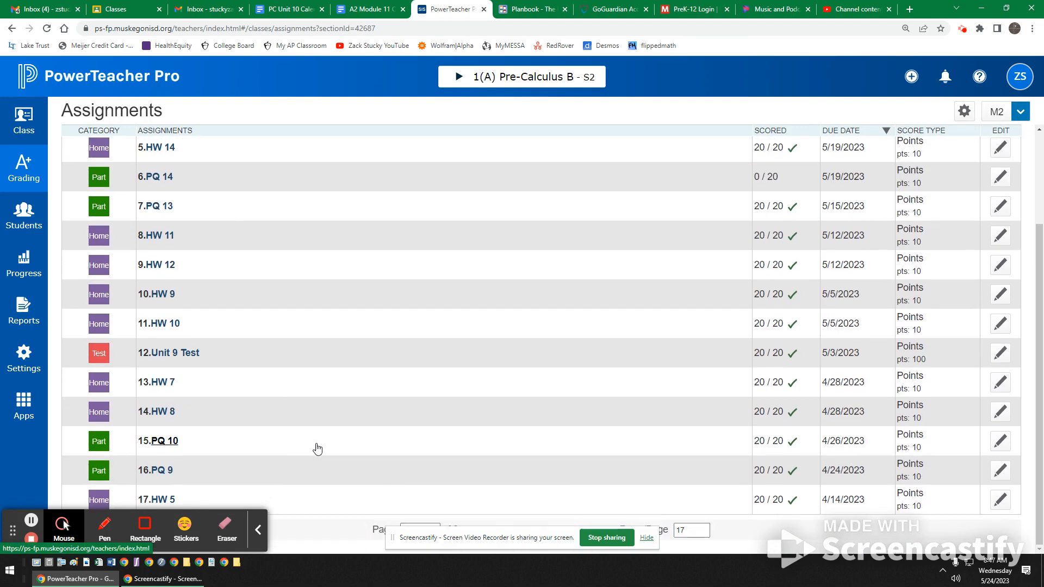
{"action": "scroll", "coordinate": [326, 445], "scroll_direction": "up", "scroll_amount": 2}
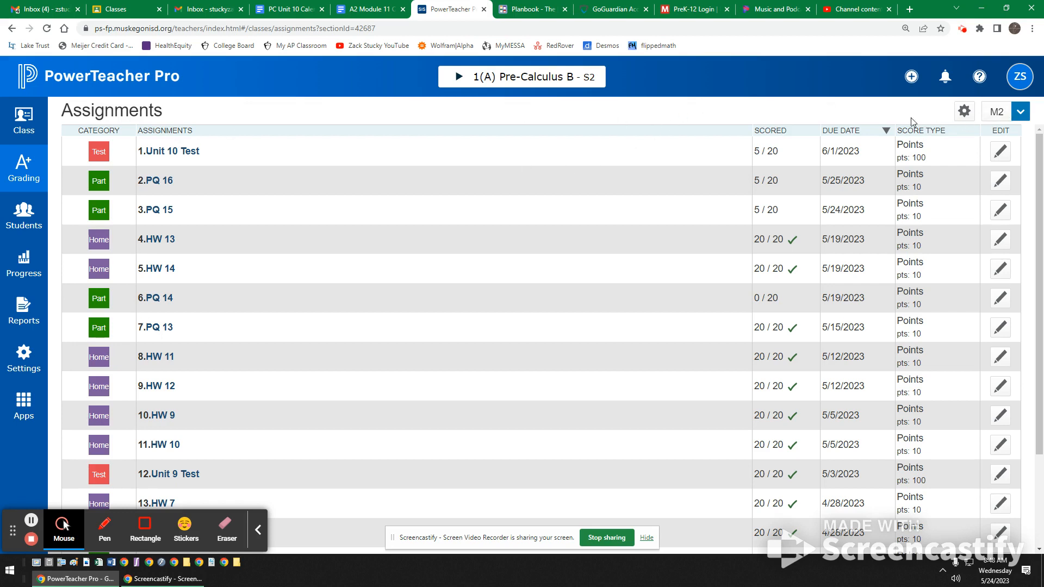
- Filter the assignment list to reporting term E2 and check its assignment against the term date ranges
{"action": "left_click", "coordinate": [1001, 112]}
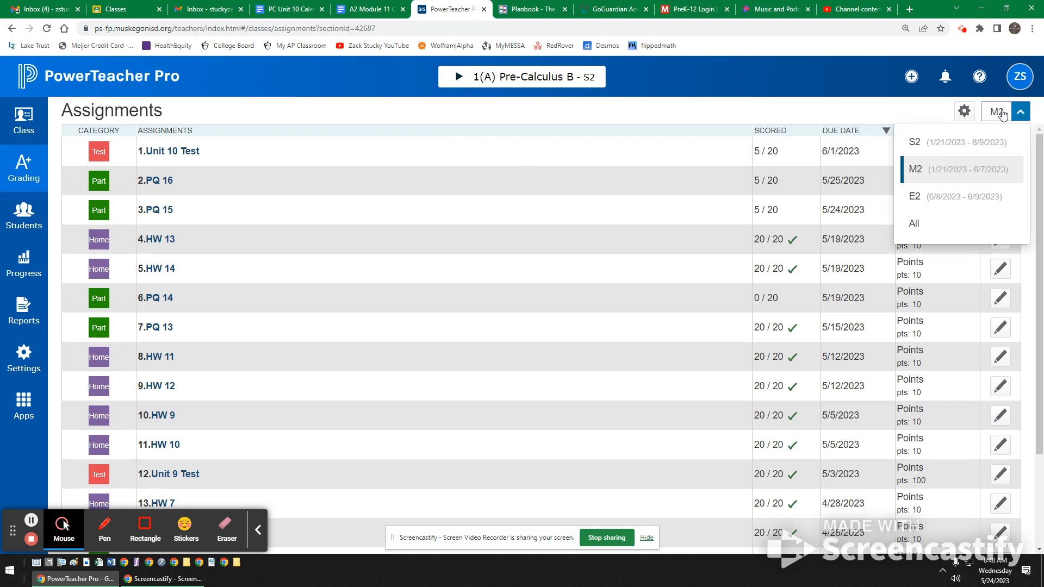
{"action": "left_click", "coordinate": [931, 198]}
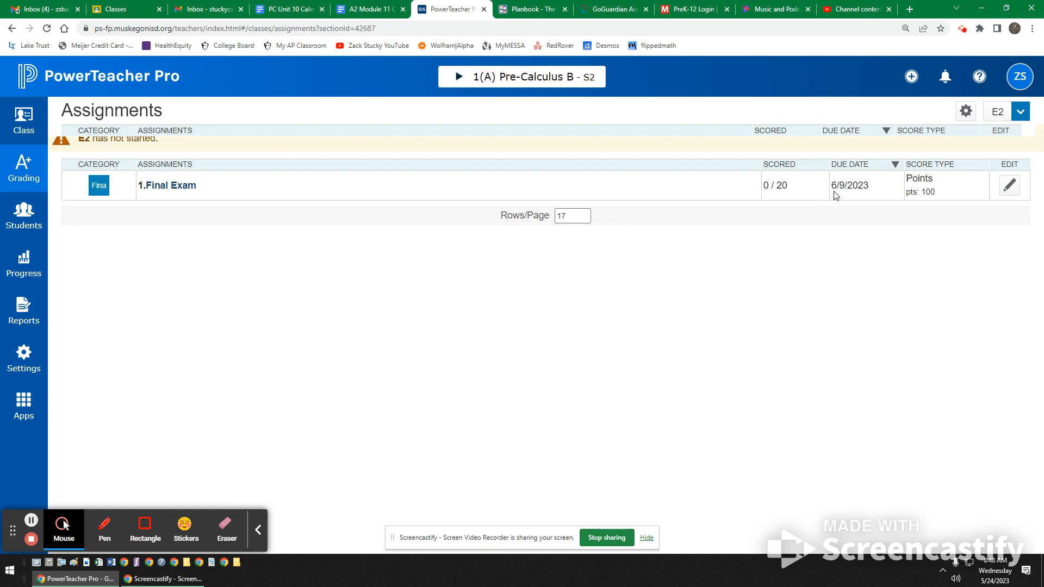
{"action": "left_click", "coordinate": [1020, 111]}
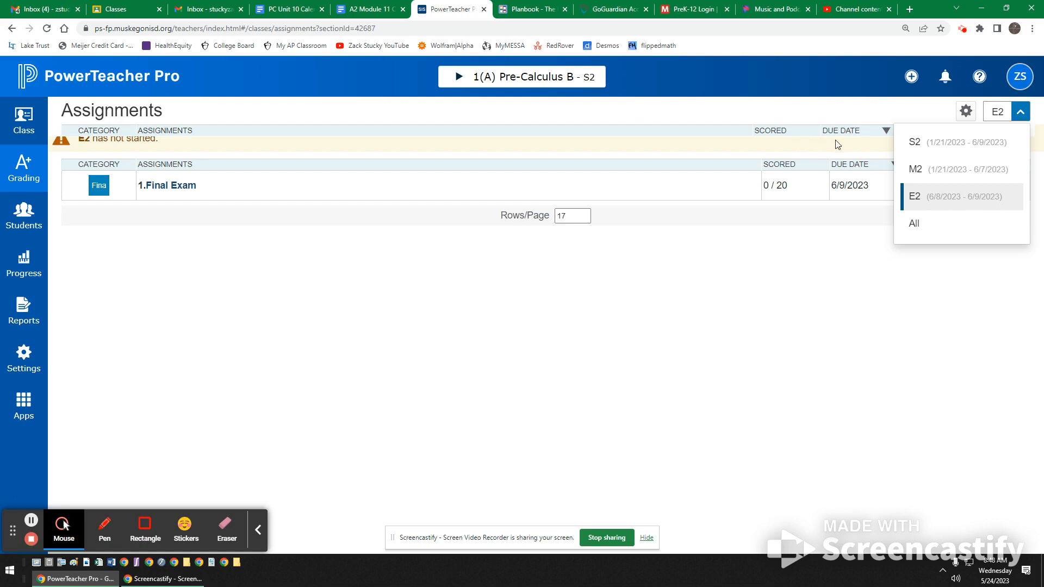
{"action": "left_click", "coordinate": [581, 118]}
- Compare the assignments in M2 with those in E2, ending on the E2 list
{"action": "left_click", "coordinate": [997, 112]}
{"action": "left_click", "coordinate": [941, 169]}
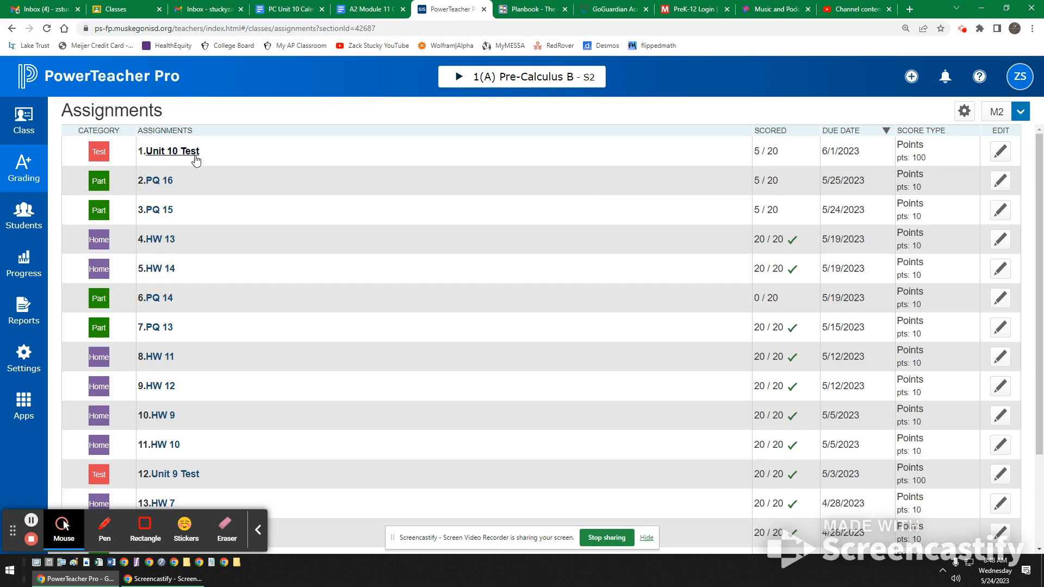
{"action": "scroll", "coordinate": [275, 229], "scroll_direction": "down", "scroll_amount": 2}
{"action": "scroll", "coordinate": [277, 299], "scroll_direction": "up", "scroll_amount": 2}
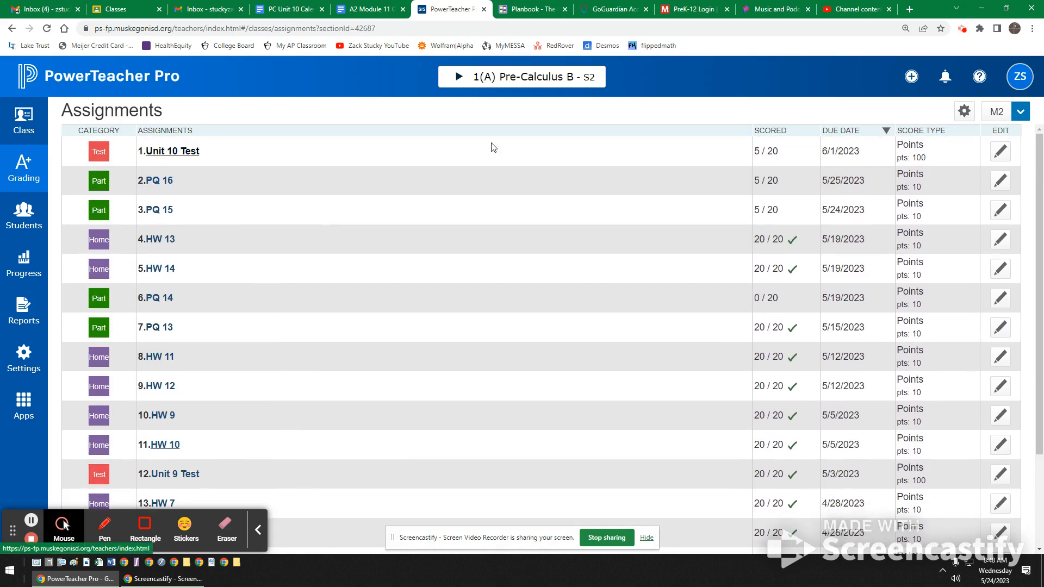
{"action": "left_click", "coordinate": [997, 112]}
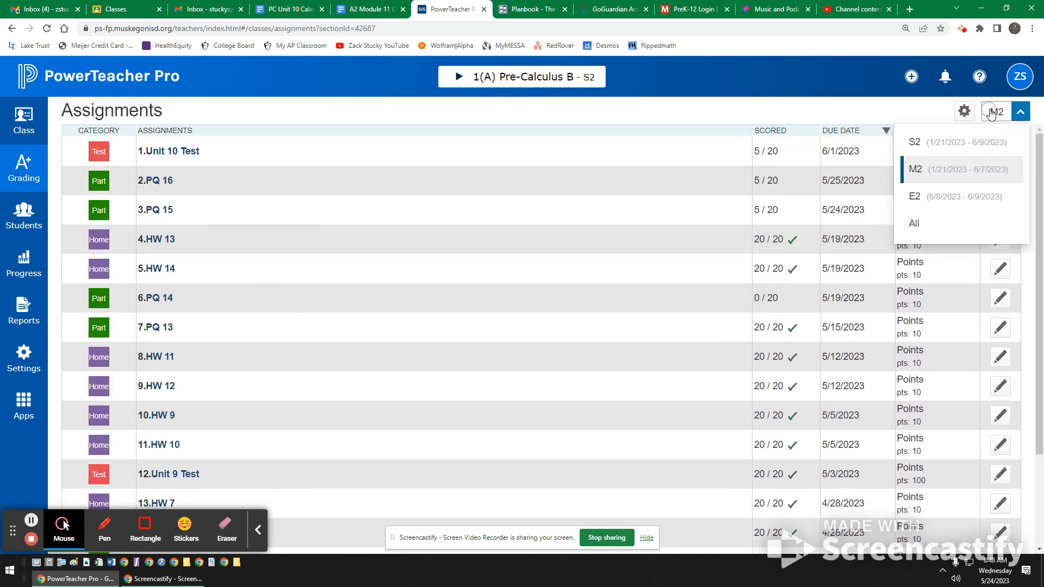
{"action": "left_click", "coordinate": [989, 199]}
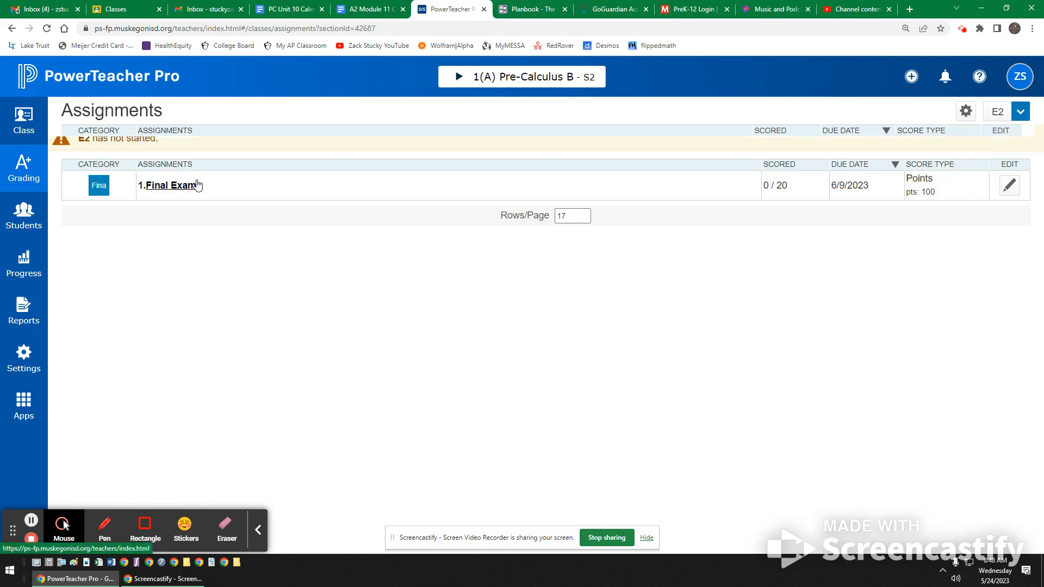
- Open the scoresheet for 1(A) Pre-Calculus B with E2 as the reporting term
{"action": "left_click", "coordinate": [23, 170]}
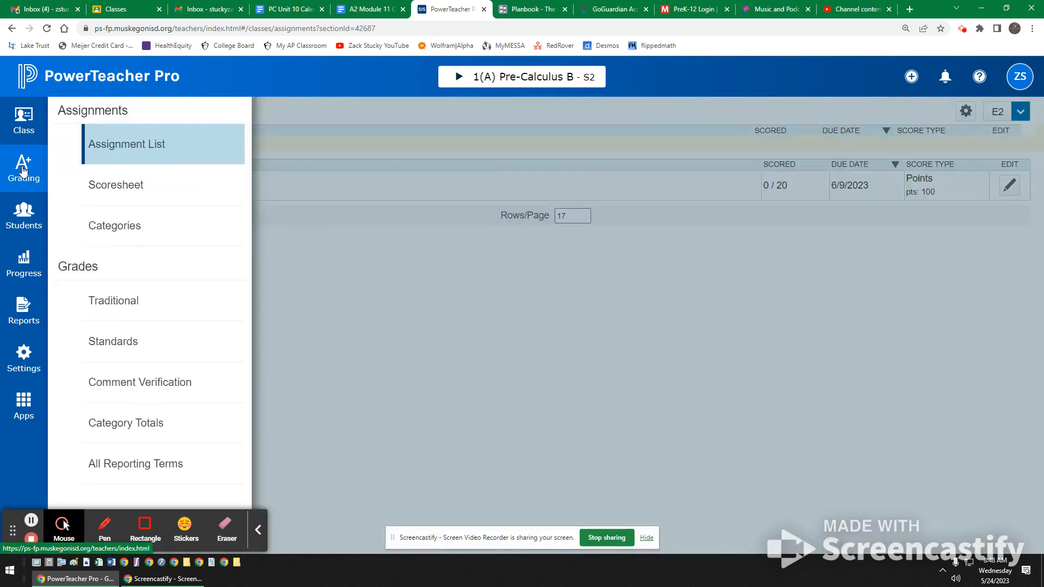
{"action": "left_click", "coordinate": [148, 150]}
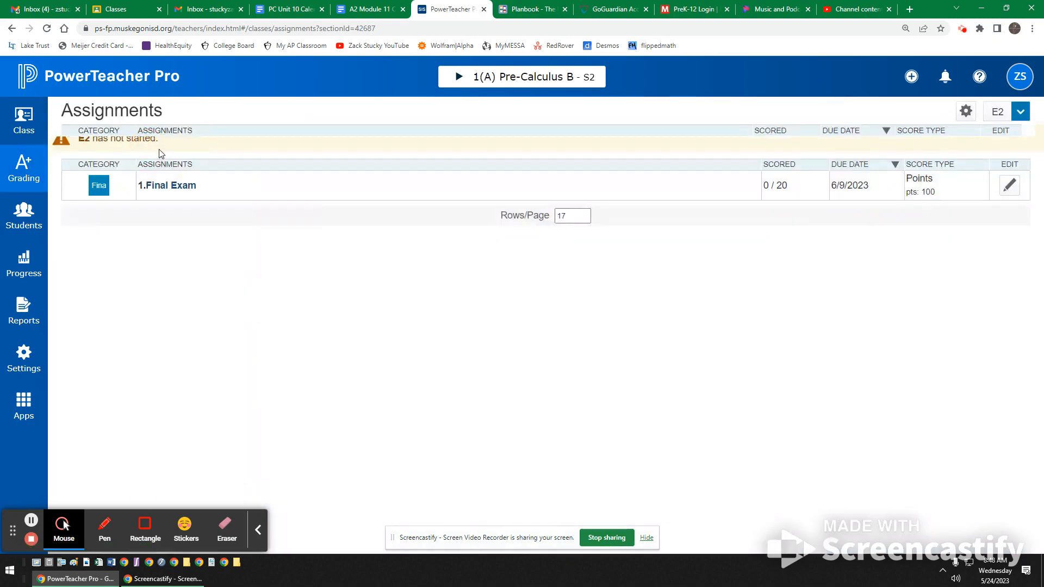
{"action": "left_click", "coordinate": [23, 173]}
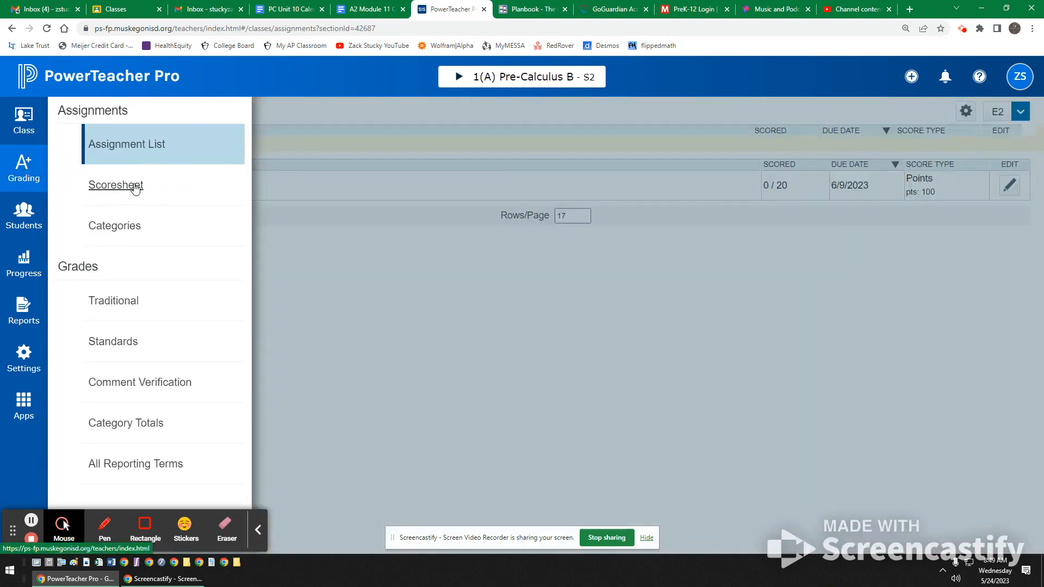
{"action": "left_click", "coordinate": [116, 186]}
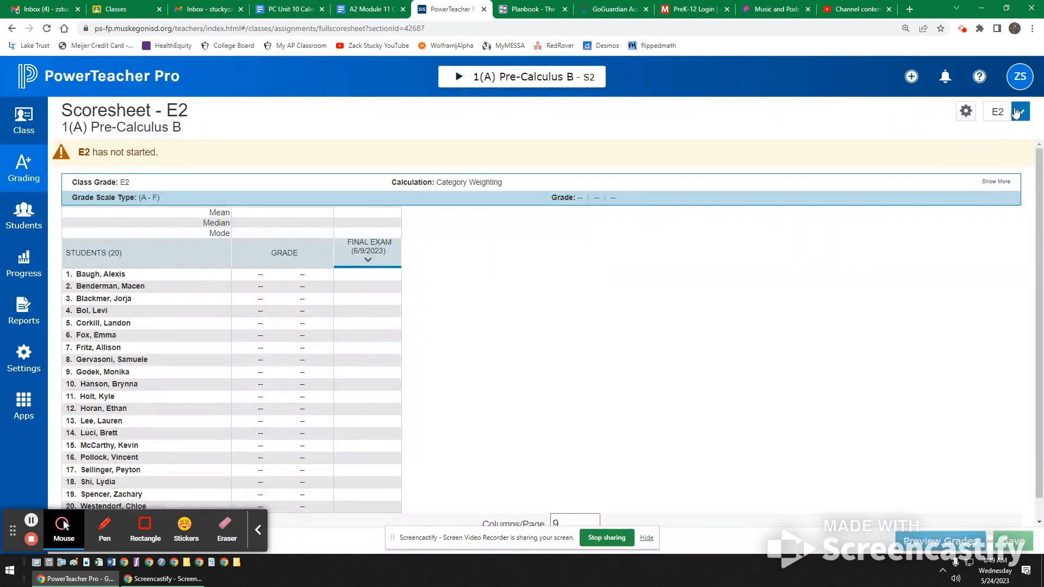
{"action": "left_click", "coordinate": [1018, 112]}
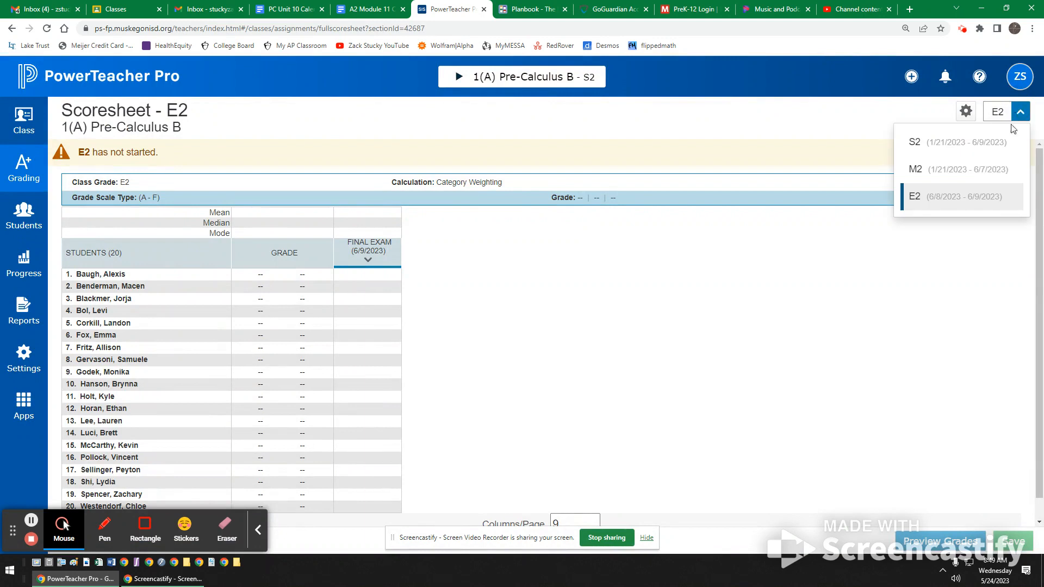
{"action": "left_click", "coordinate": [951, 196]}
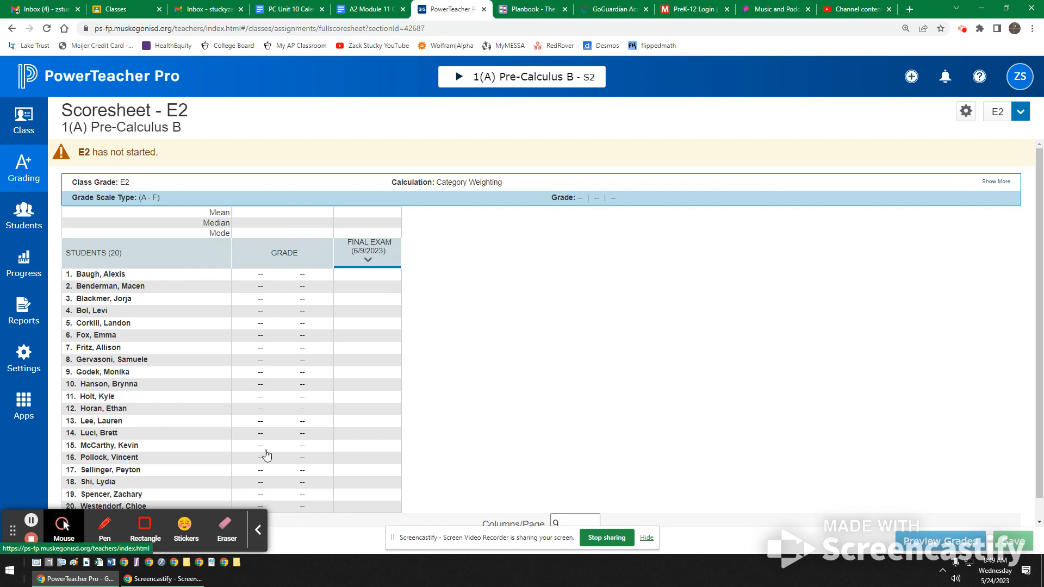
- Mark the first student's Final Exam score as exempt, check their E2 grade cell, and save the scoresheet
{"action": "left_click", "coordinate": [368, 273]}
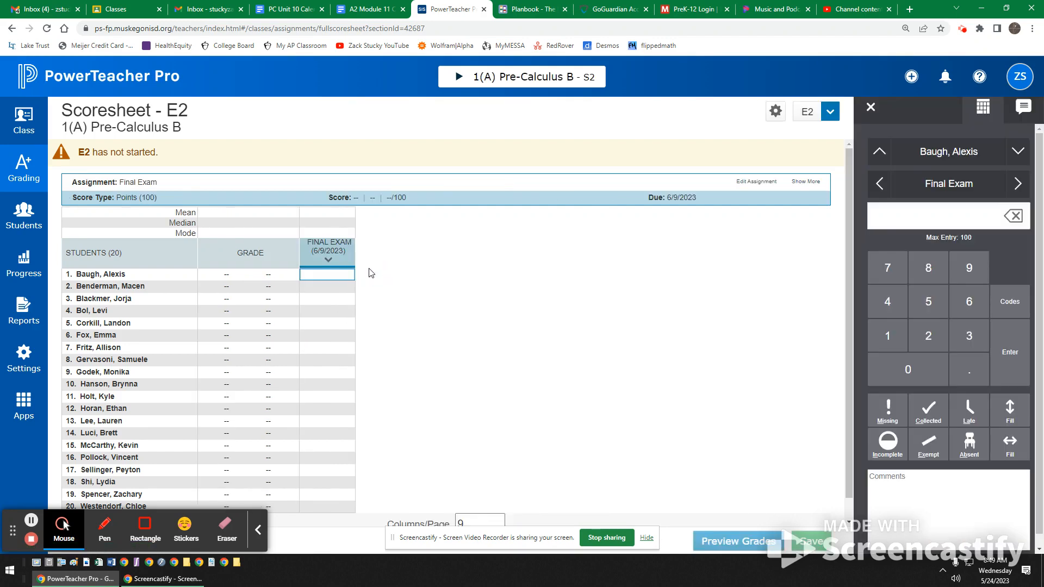
{"action": "left_click", "coordinate": [252, 278]}
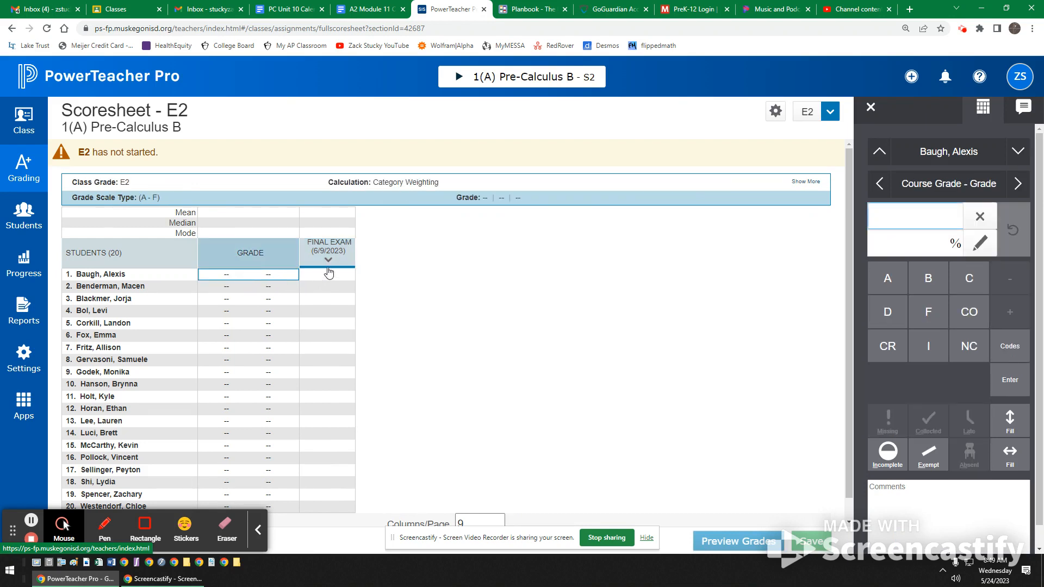
{"action": "left_click", "coordinate": [329, 277]}
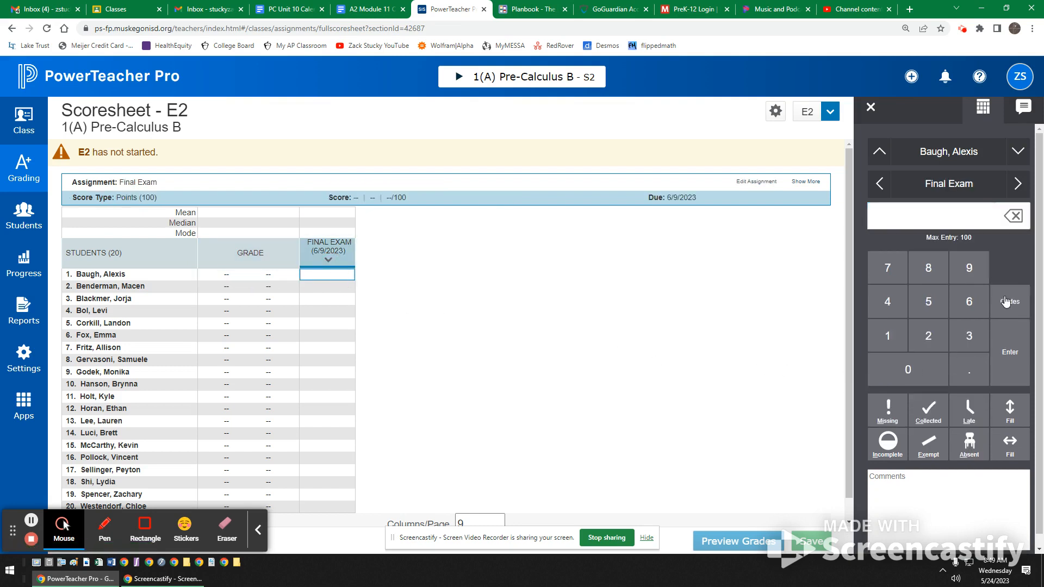
{"action": "left_click", "coordinate": [926, 447]}
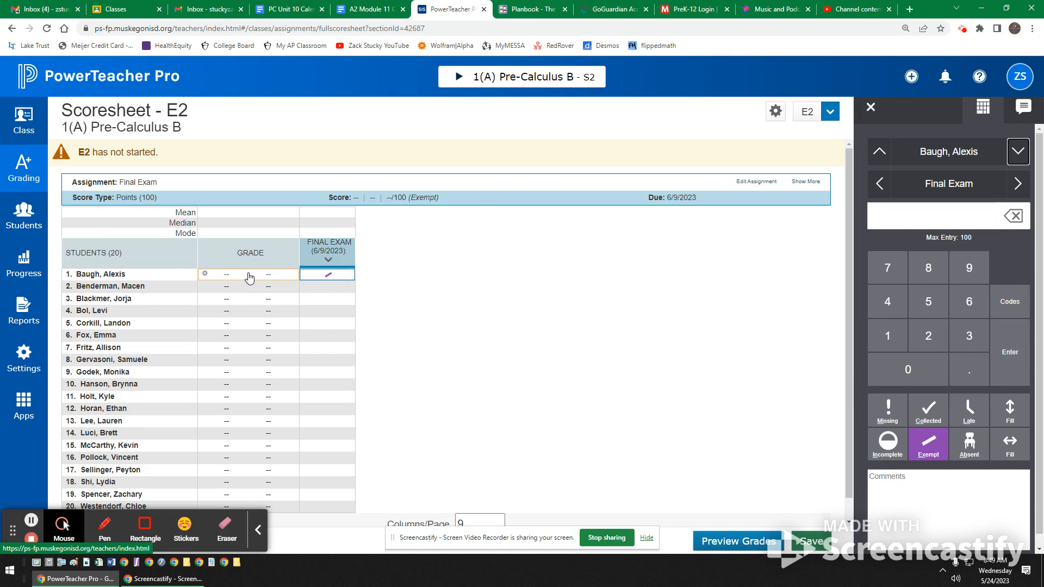
{"action": "left_click", "coordinate": [249, 276]}
{"action": "left_click", "coordinate": [816, 542]}
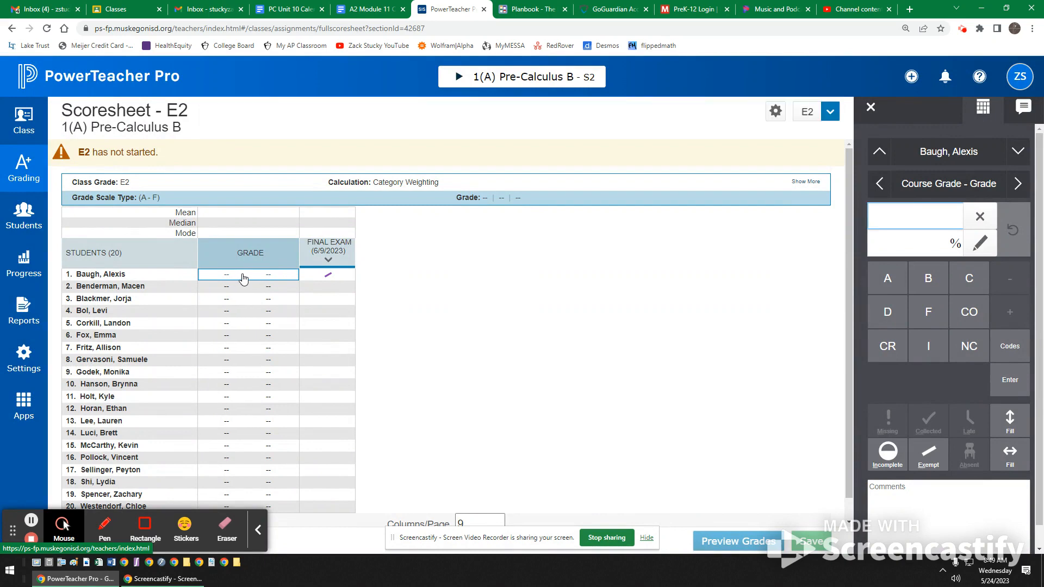
- Remove the exemption from the first student's Final Exam score and save the scoresheet
{"action": "left_click", "coordinate": [329, 274]}
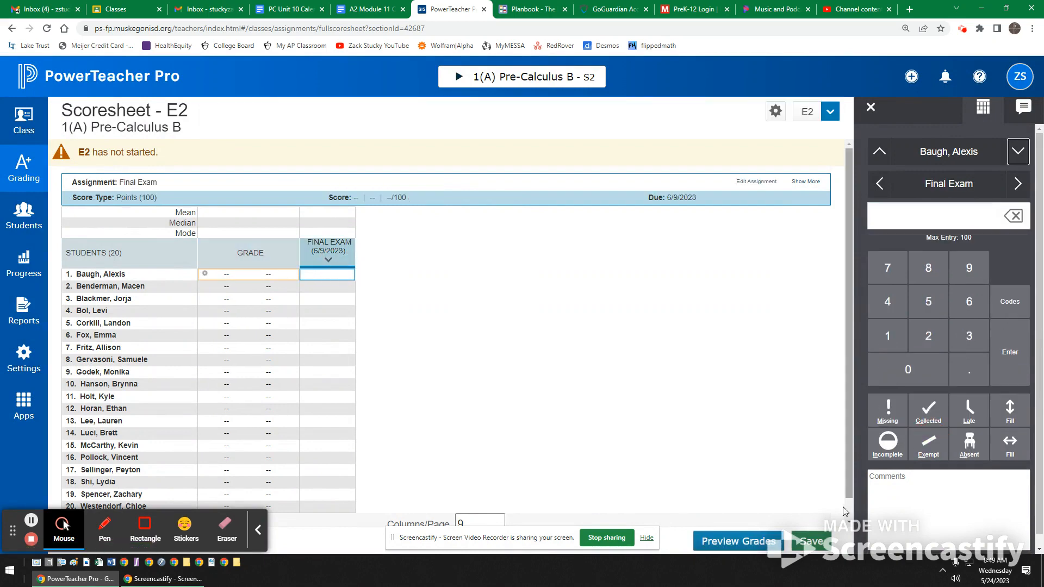
{"action": "left_click", "coordinate": [809, 540]}
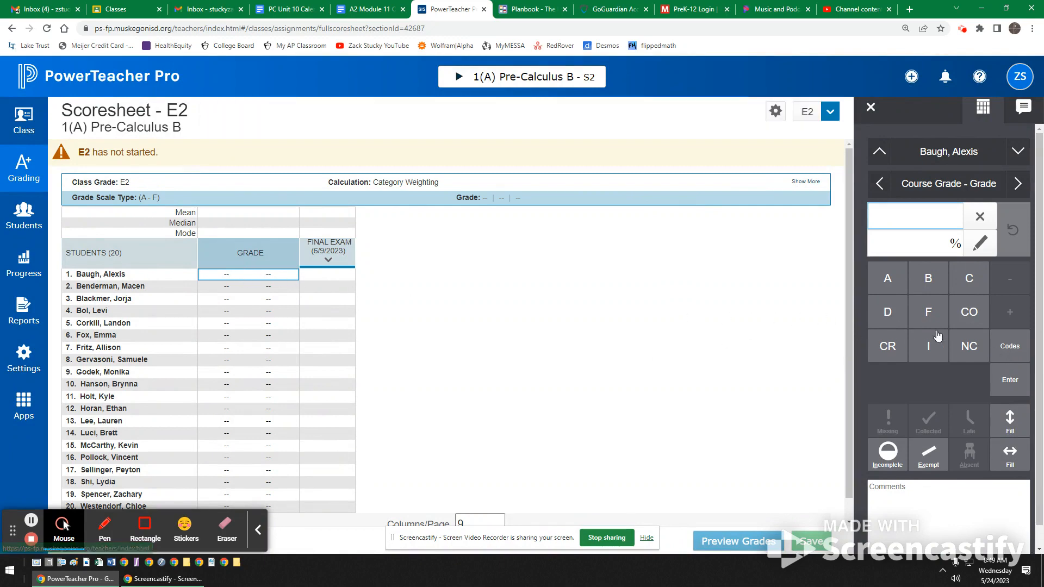
- Assign the grade code EW to the first two students' E2 course grades and save the scoresheet
{"action": "left_click", "coordinate": [1014, 350]}
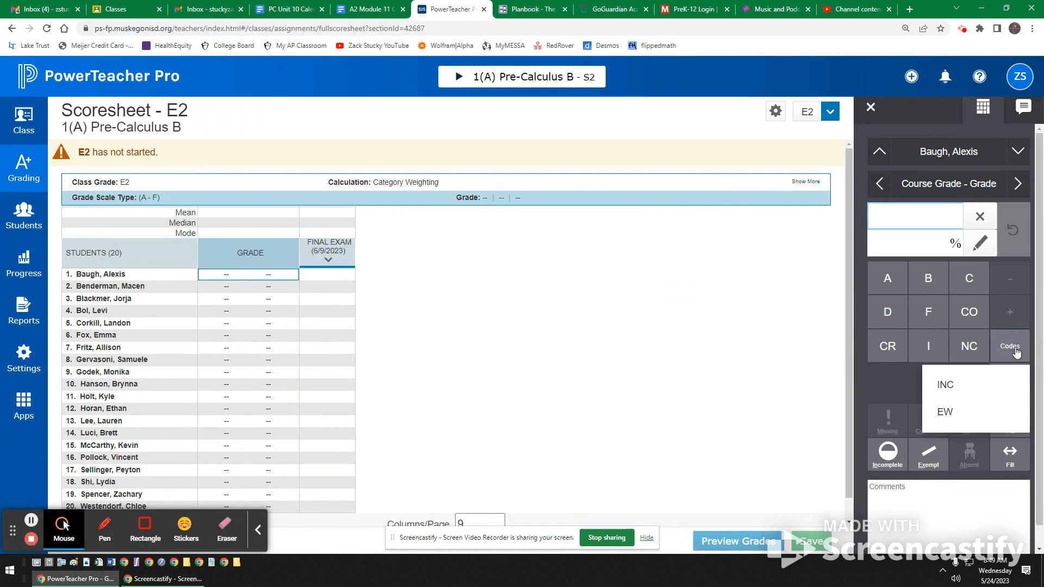
{"action": "left_click", "coordinate": [946, 412]}
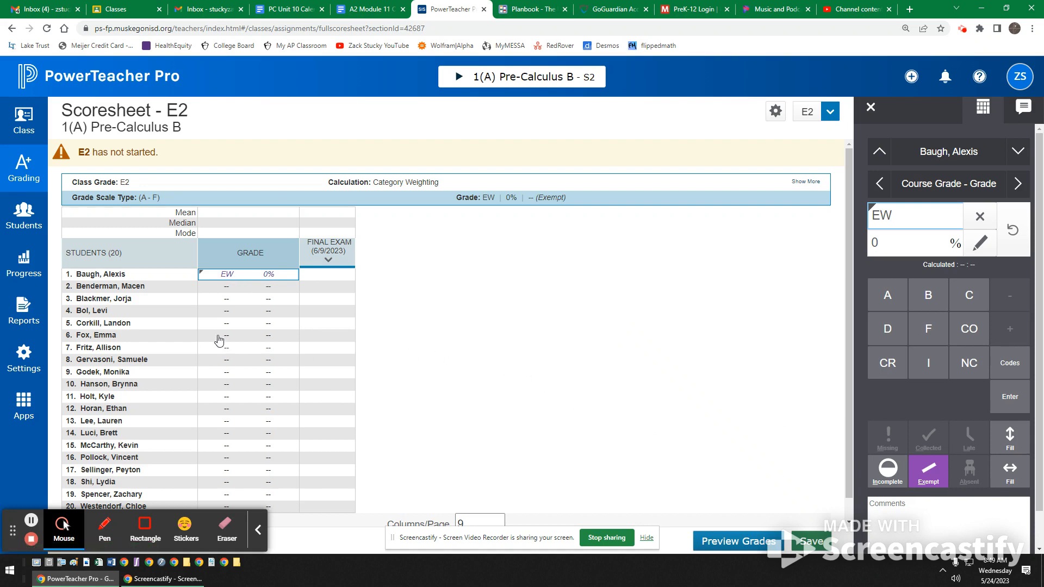
{"action": "left_click", "coordinate": [238, 287]}
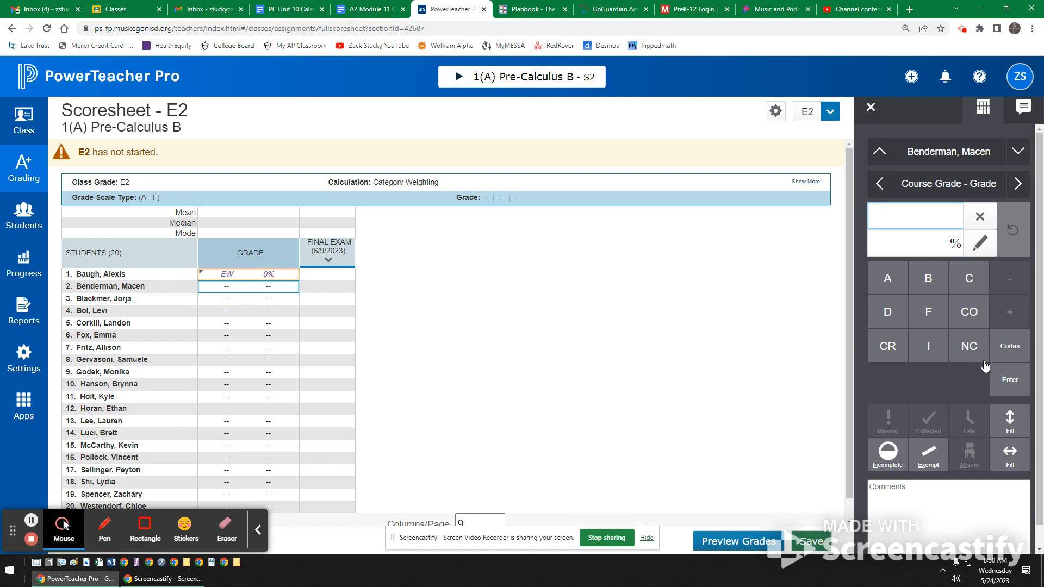
{"action": "left_click", "coordinate": [1010, 352]}
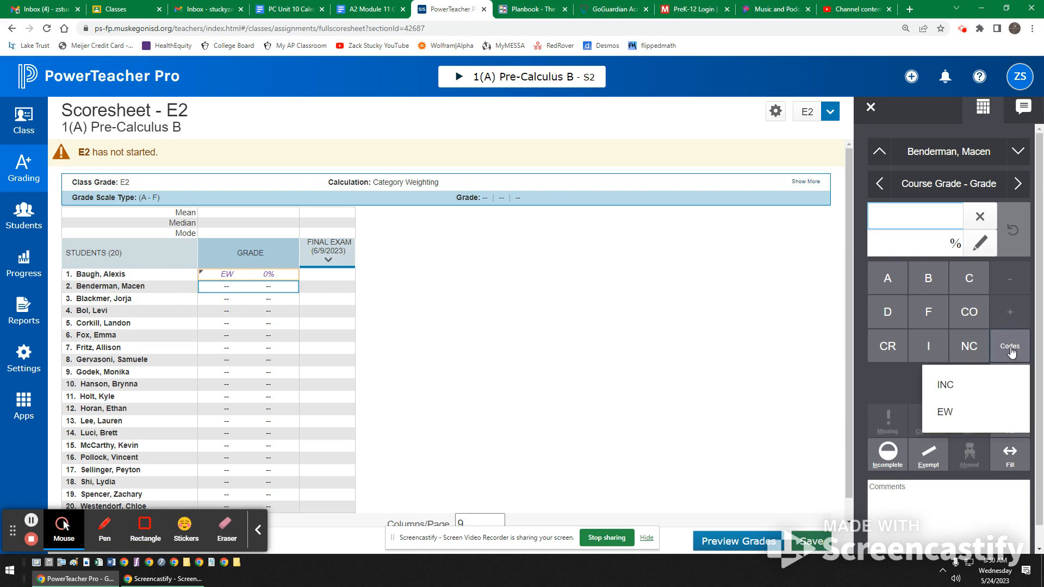
{"action": "left_click", "coordinate": [944, 415]}
{"action": "left_click", "coordinate": [810, 541]}
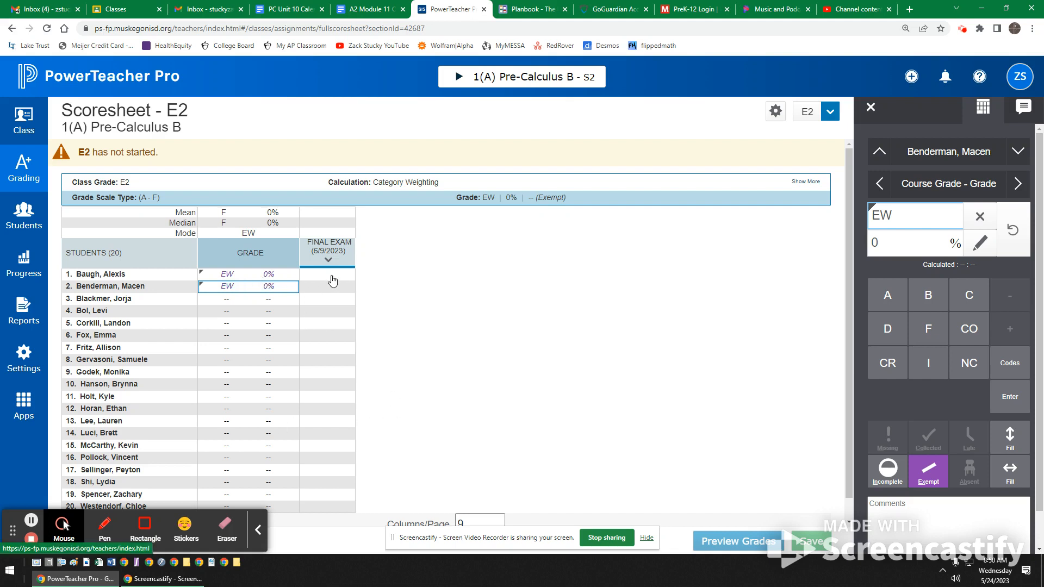
- Mark the Final Exam scores of the first two students as exempt and save the scoresheet
{"action": "left_click", "coordinate": [335, 275]}
{"action": "left_click", "coordinate": [928, 439]}
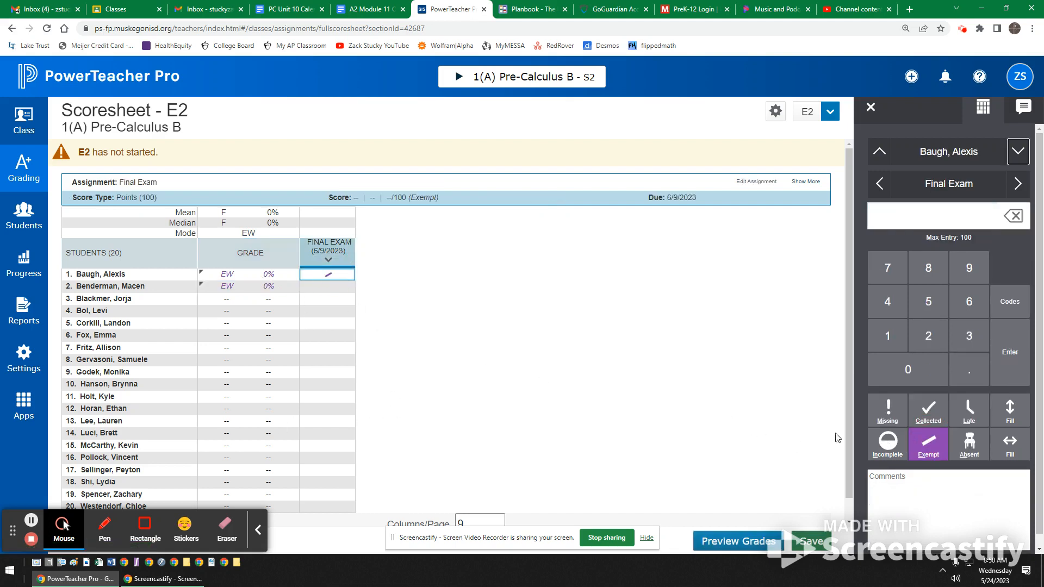
{"action": "left_click", "coordinate": [329, 286]}
{"action": "left_click", "coordinate": [935, 443]}
{"action": "left_click", "coordinate": [811, 541]}
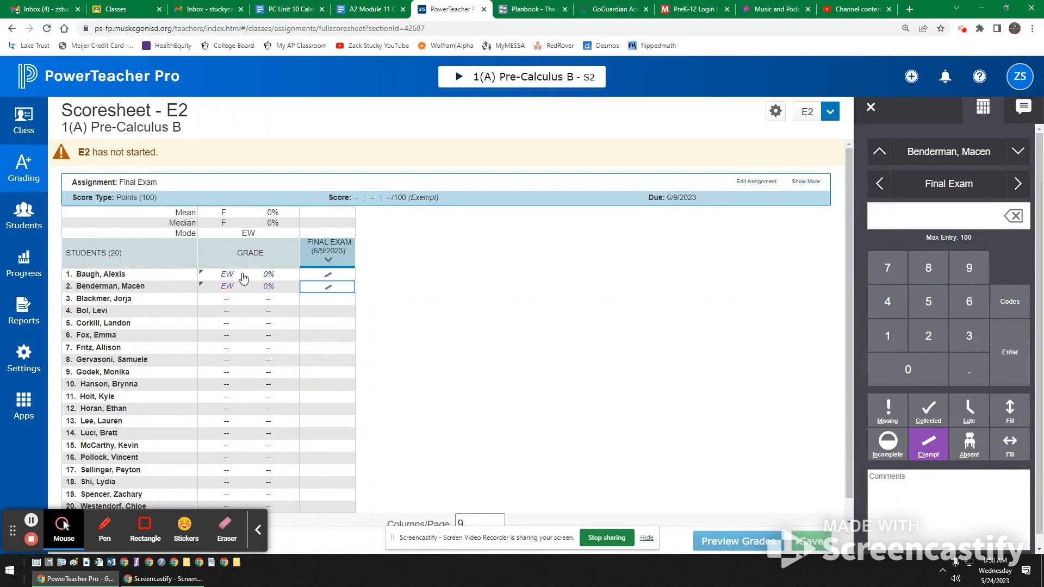
- Enter a Final Exam score of 95 for the third student and save the scoresheet
{"action": "left_click", "coordinate": [322, 300]}
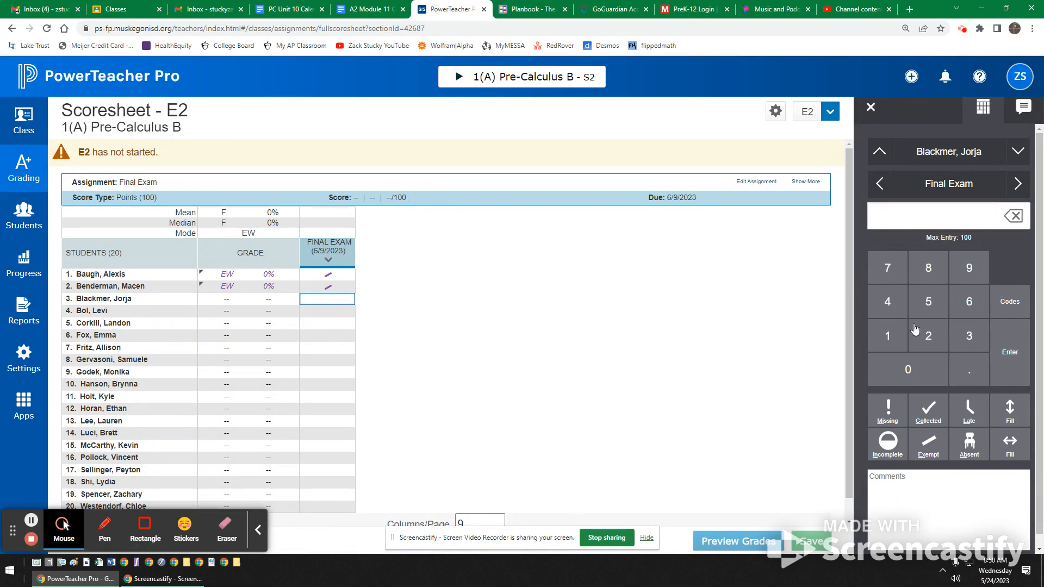
{"action": "left_click", "coordinate": [968, 269]}
{"action": "left_click", "coordinate": [936, 299]}
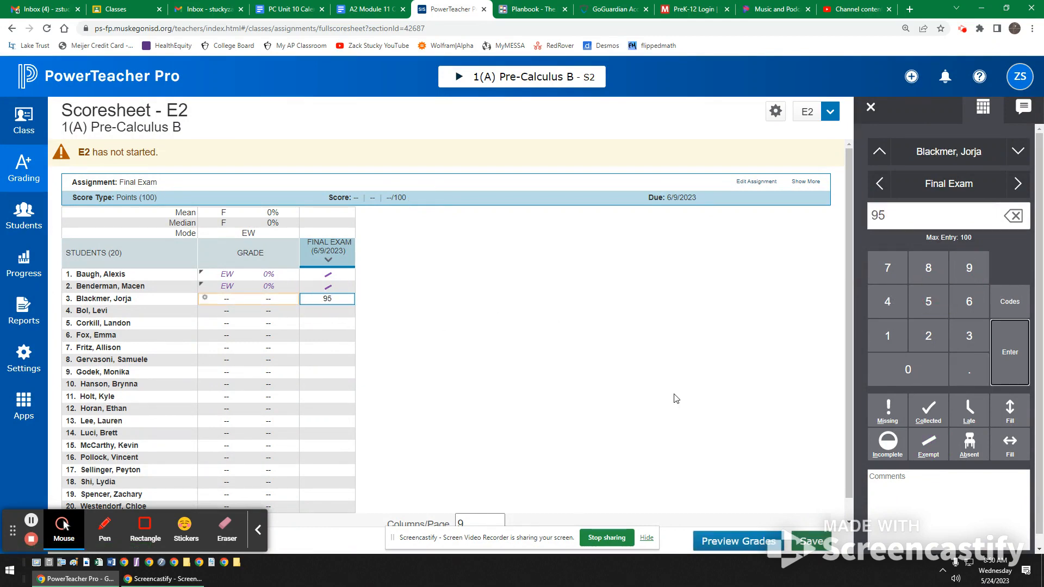
{"action": "left_click", "coordinate": [820, 542]}
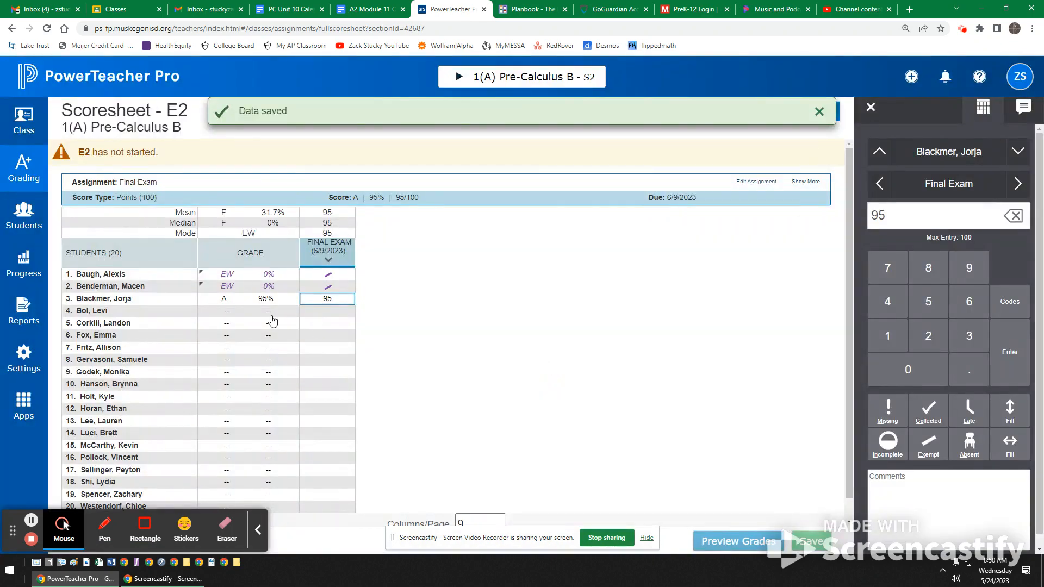